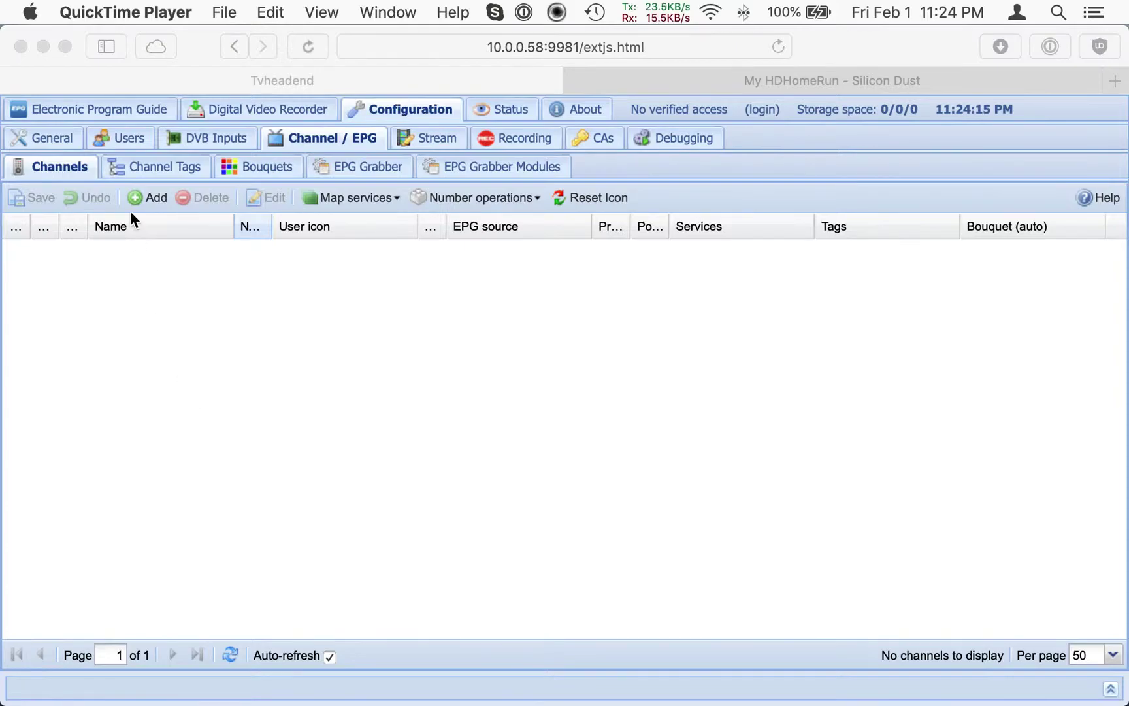
# Step: Check the empty program guide and the TV adapters among the DVB inputs, and open the DVB networks list
pyautogui.click(96, 109)
pyautogui.click(96, 109)
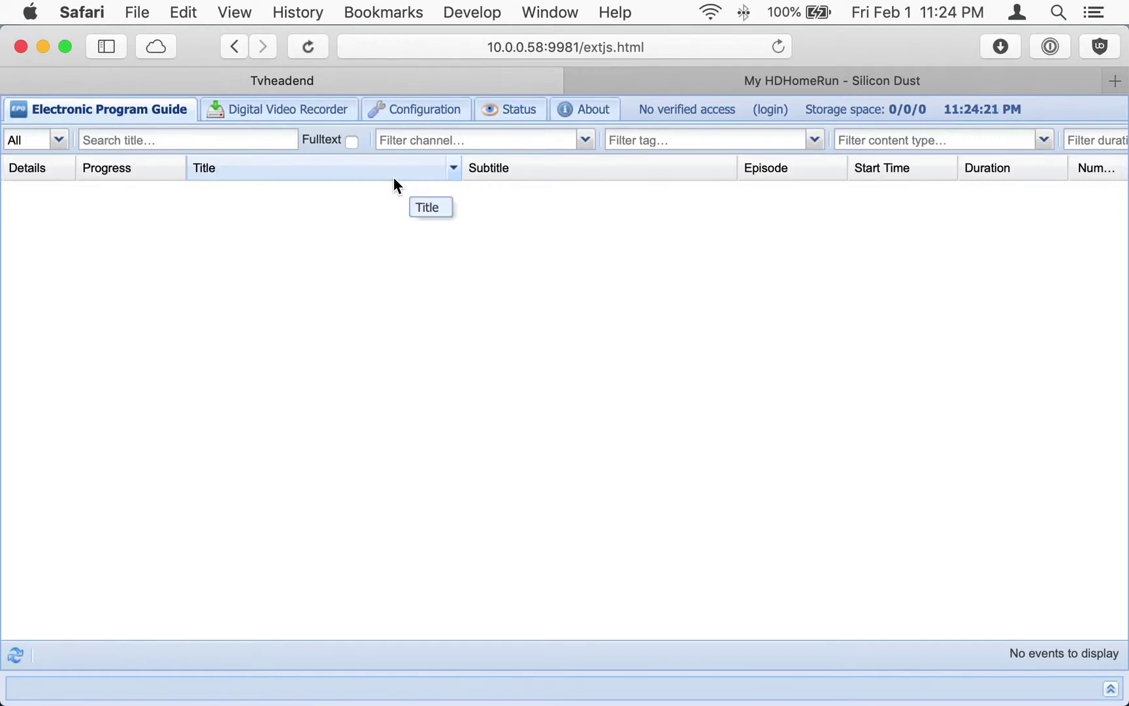
pyautogui.click(416, 111)
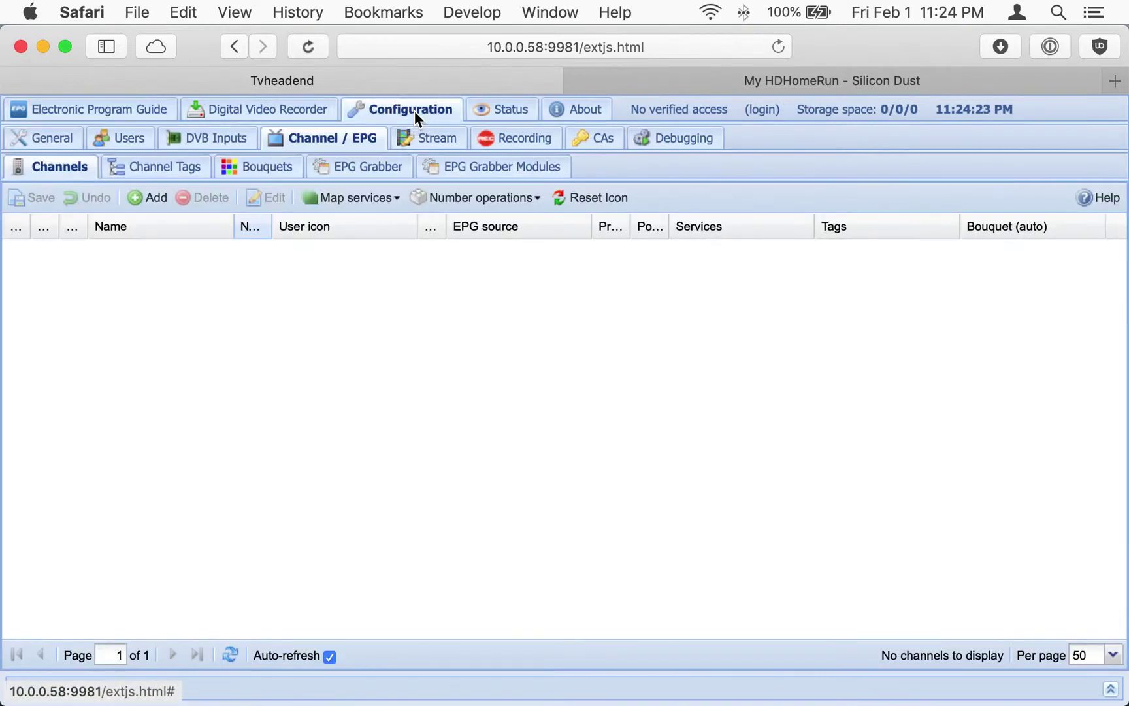
pyautogui.click(197, 138)
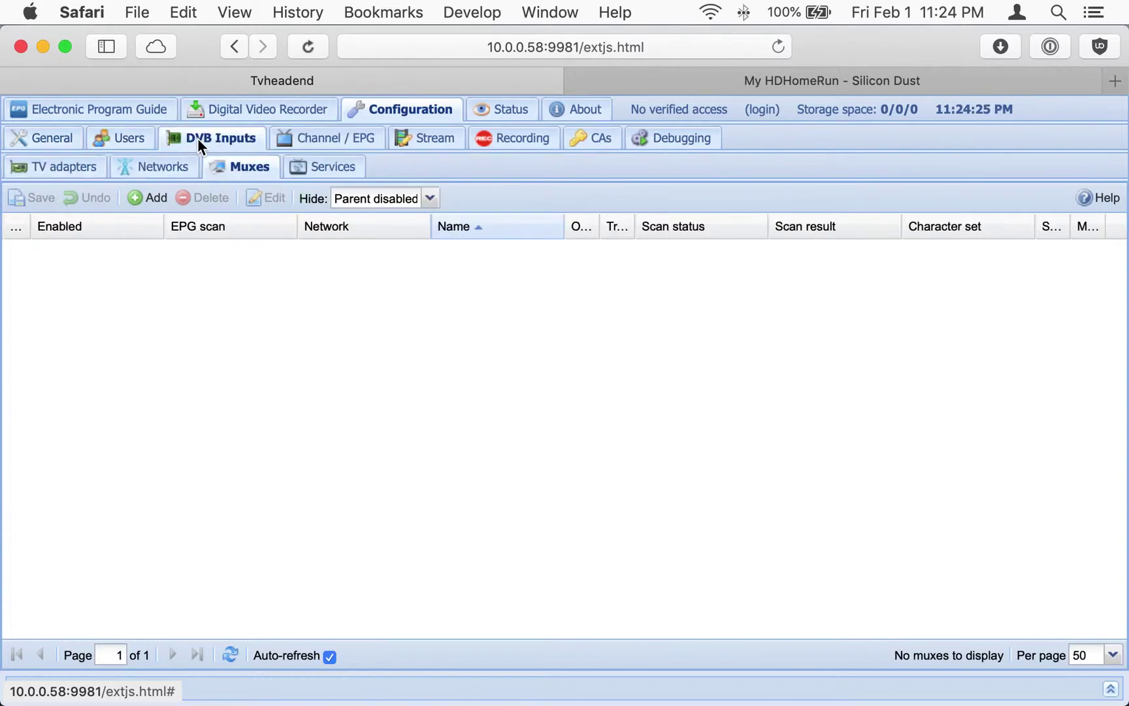
pyautogui.click(56, 165)
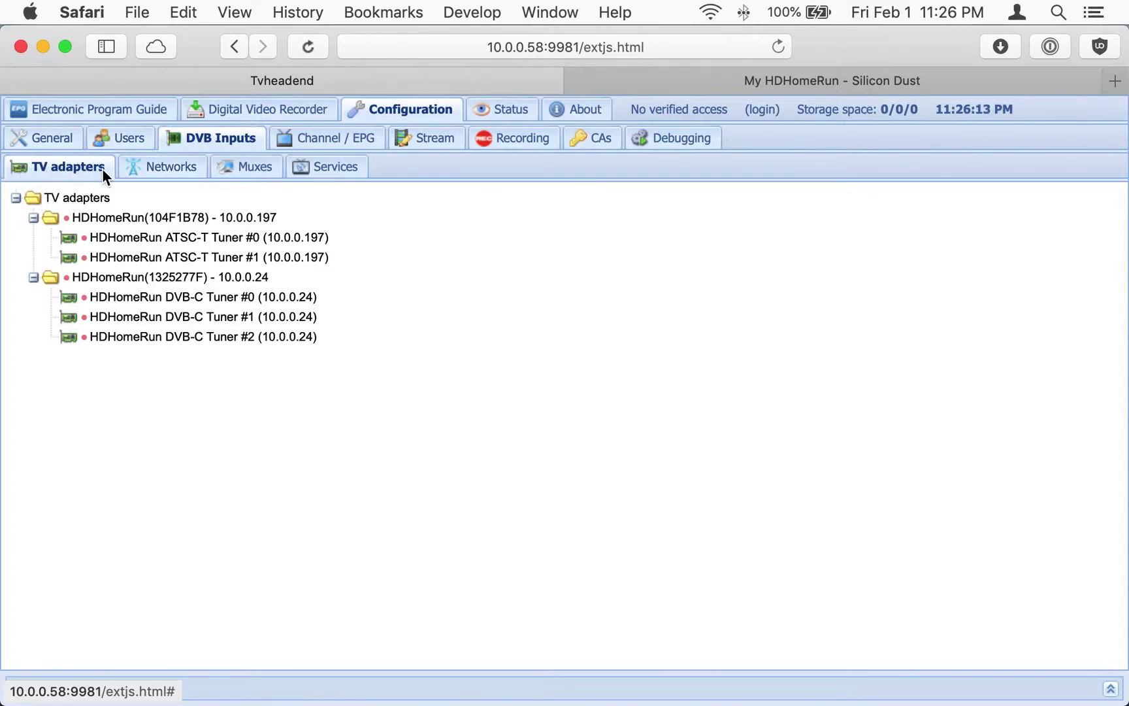
pyautogui.click(166, 164)
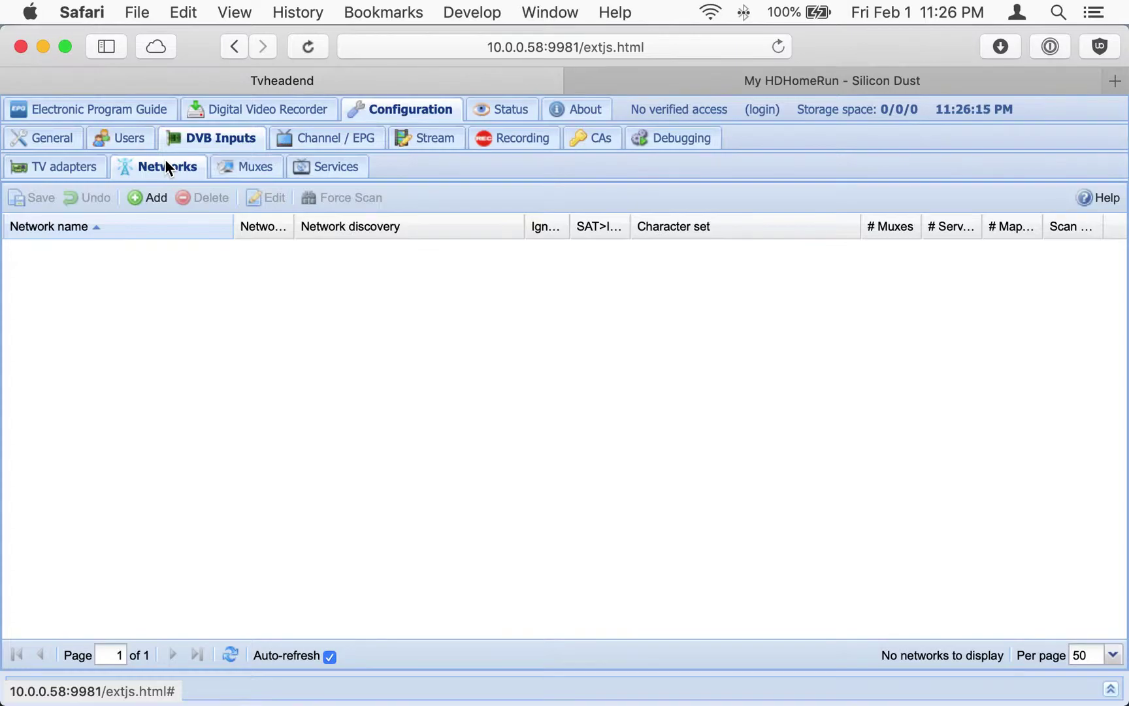
pyautogui.click(148, 208)
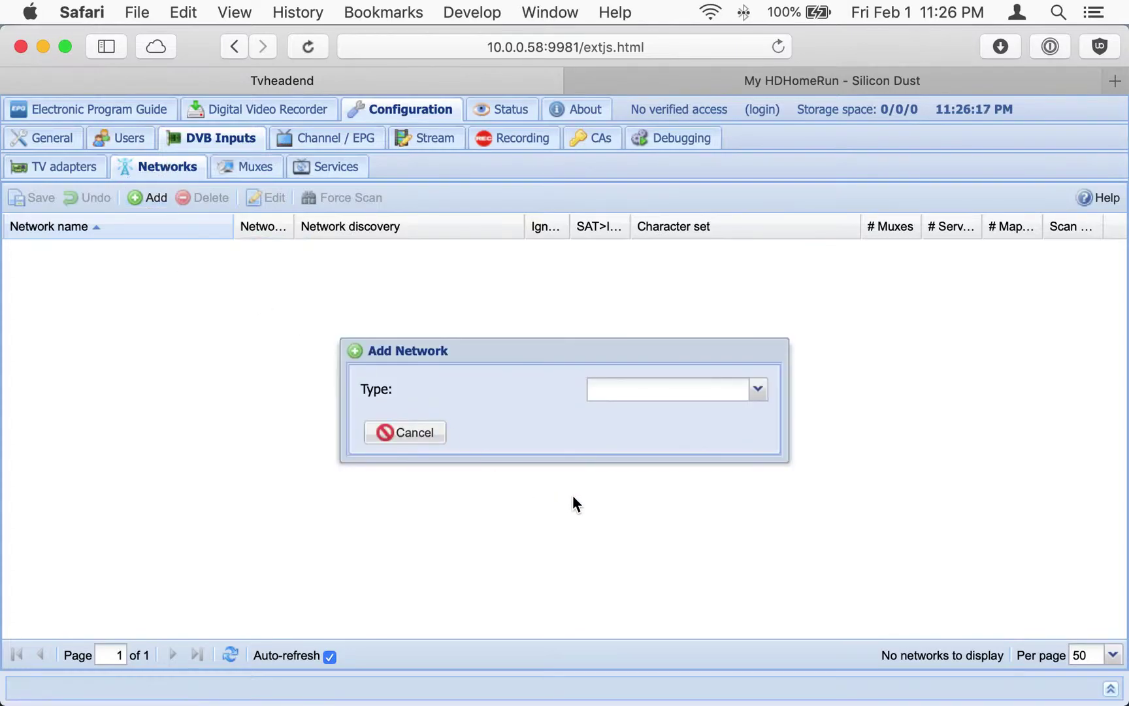
pyautogui.click(757, 389)
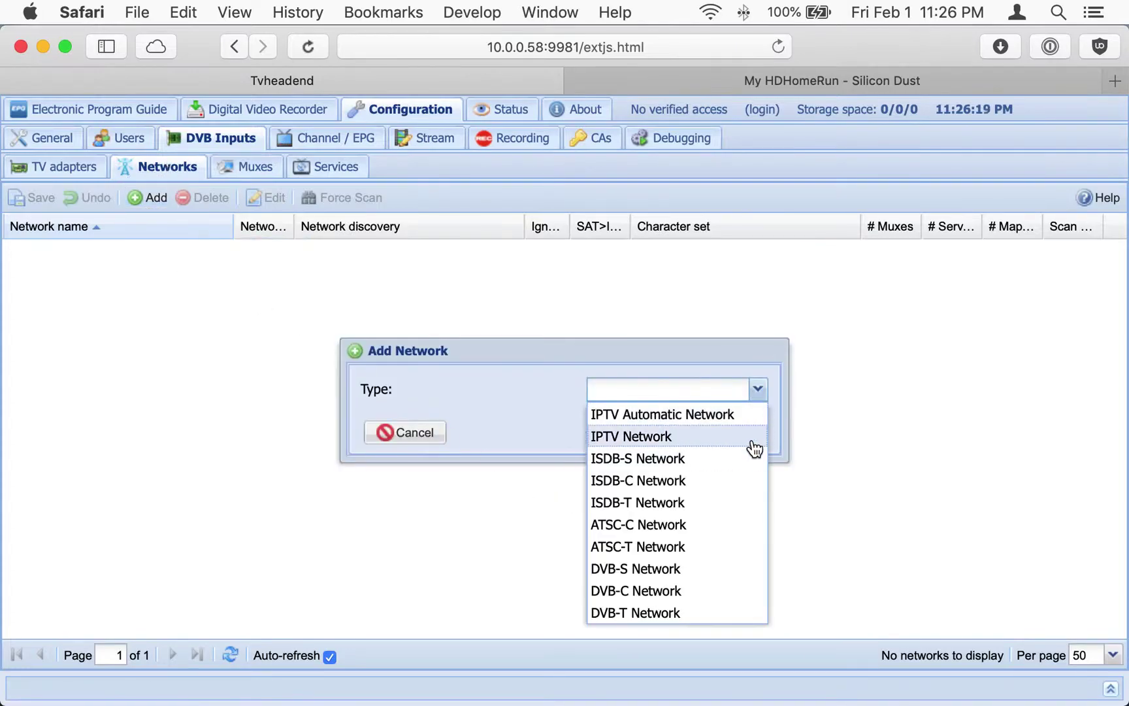
pyautogui.click(751, 438)
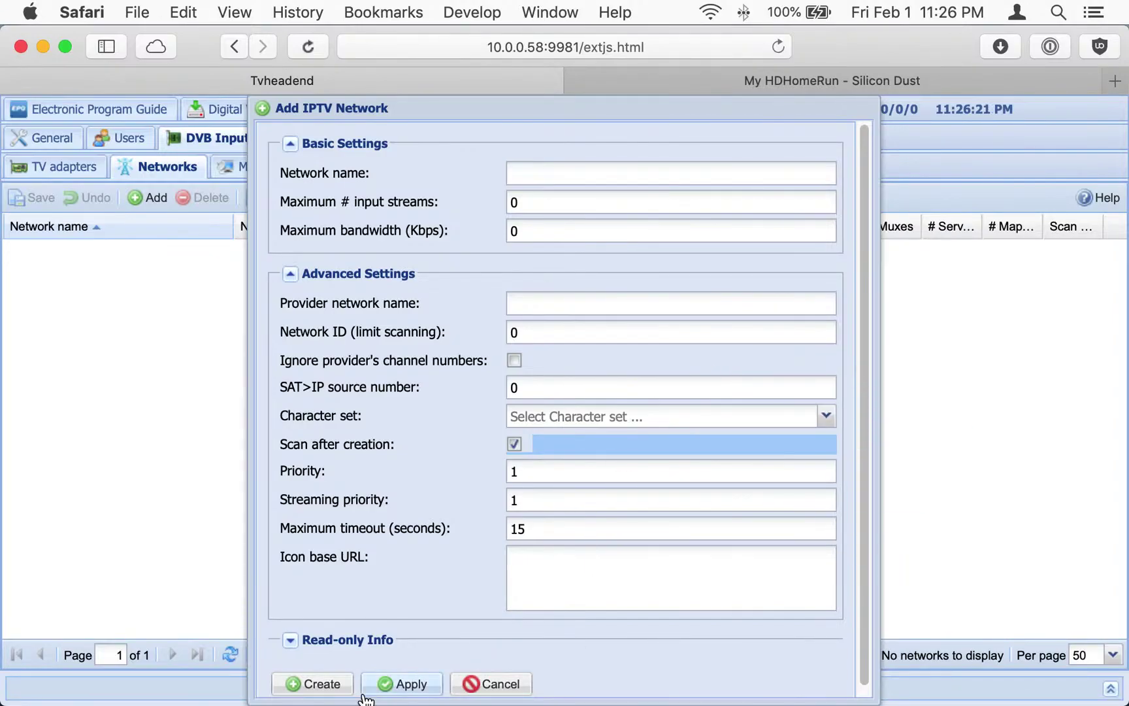
pyautogui.click(502, 686)
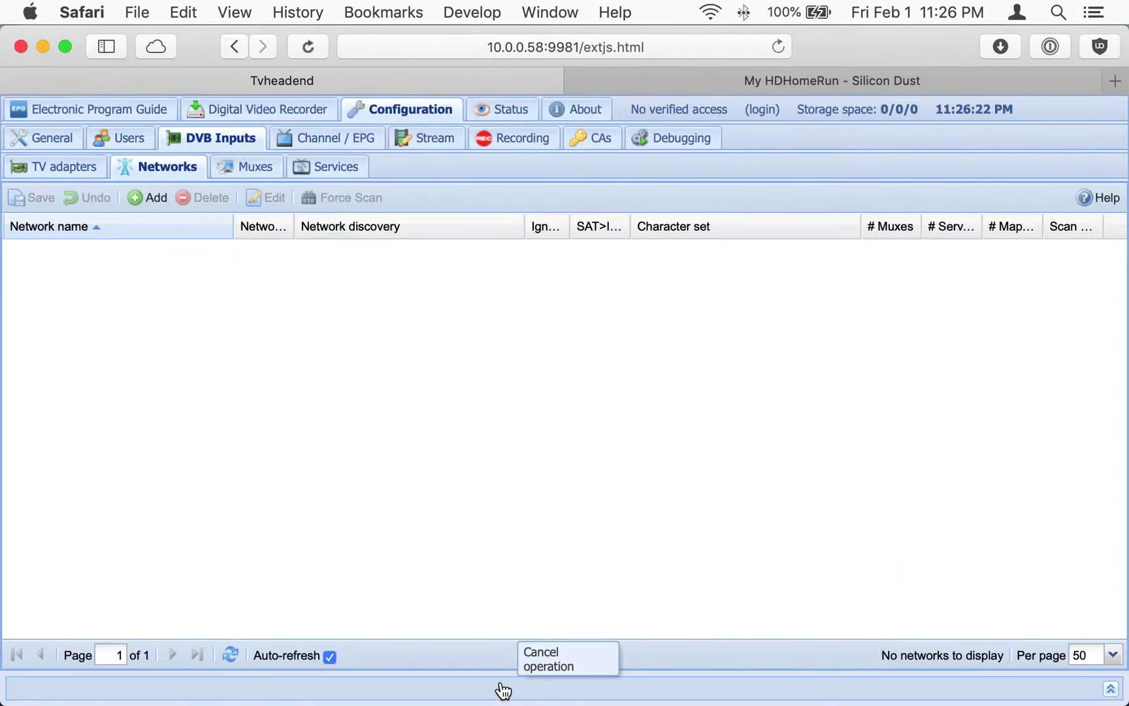
# Step: Create an IPTV Network named HDHomeRun IPTV with a maximum of 2 input streams
pyautogui.click(143, 198)
pyautogui.click(760, 391)
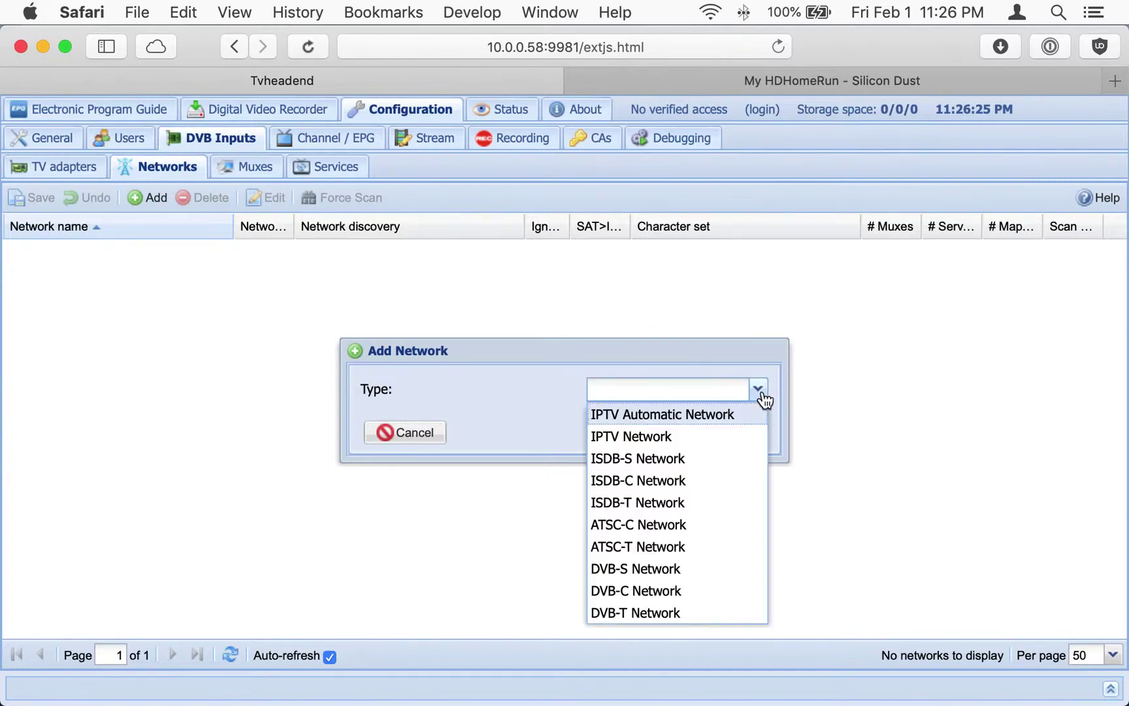
pyautogui.click(730, 438)
pyautogui.click(540, 177)
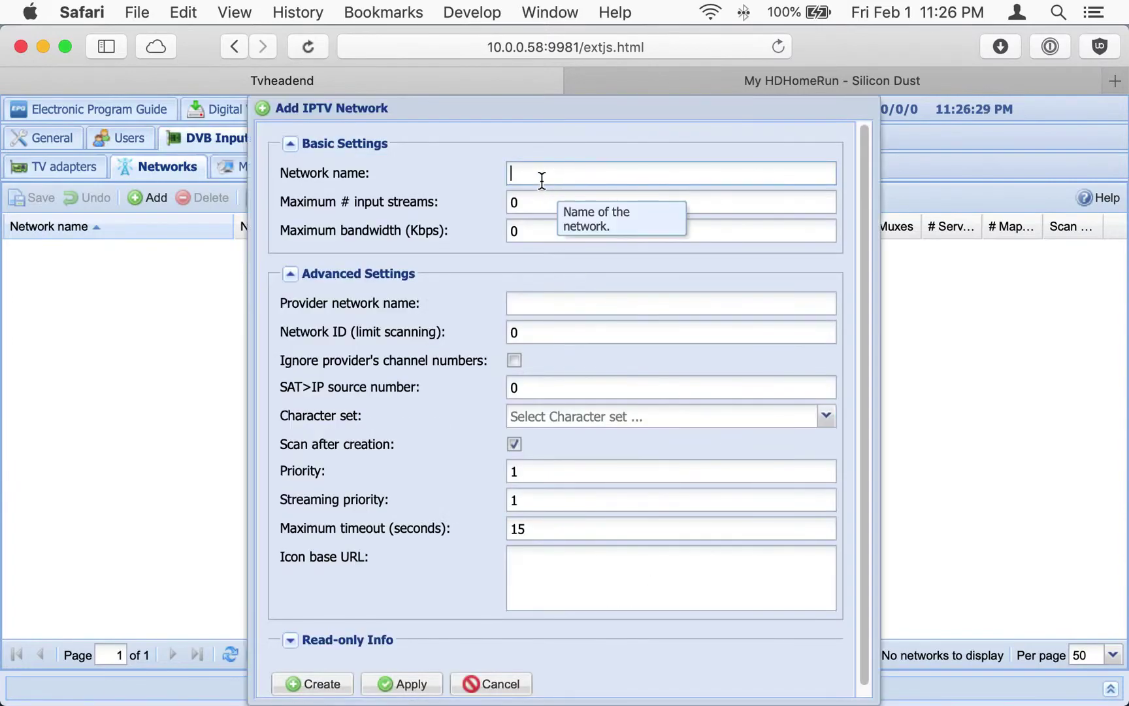
pyautogui.write('HDHomeRun IPTV')
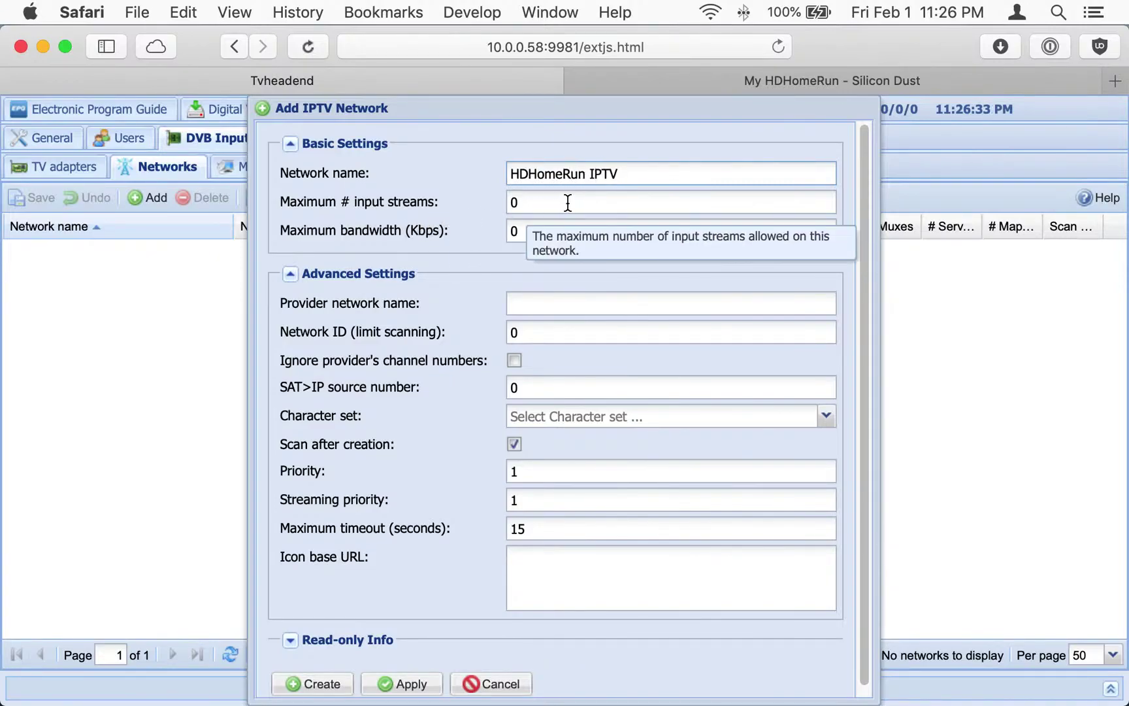
pyautogui.click(568, 203)
pyautogui.doubleClick(568, 203)
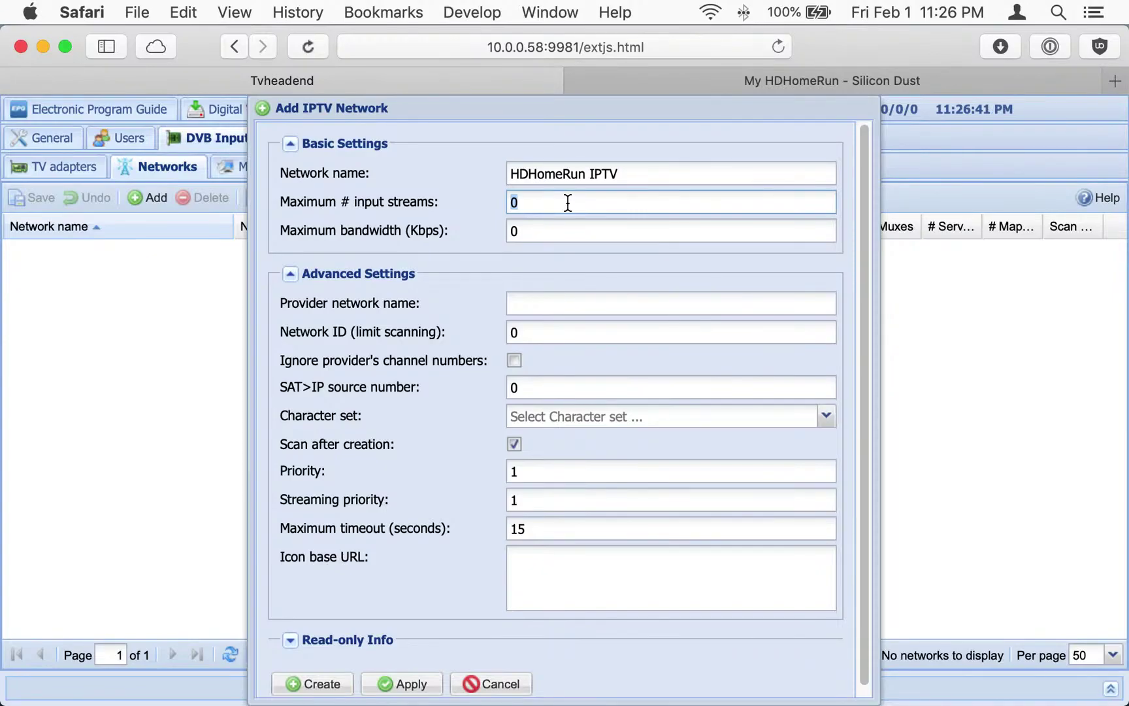
pyautogui.write('2')
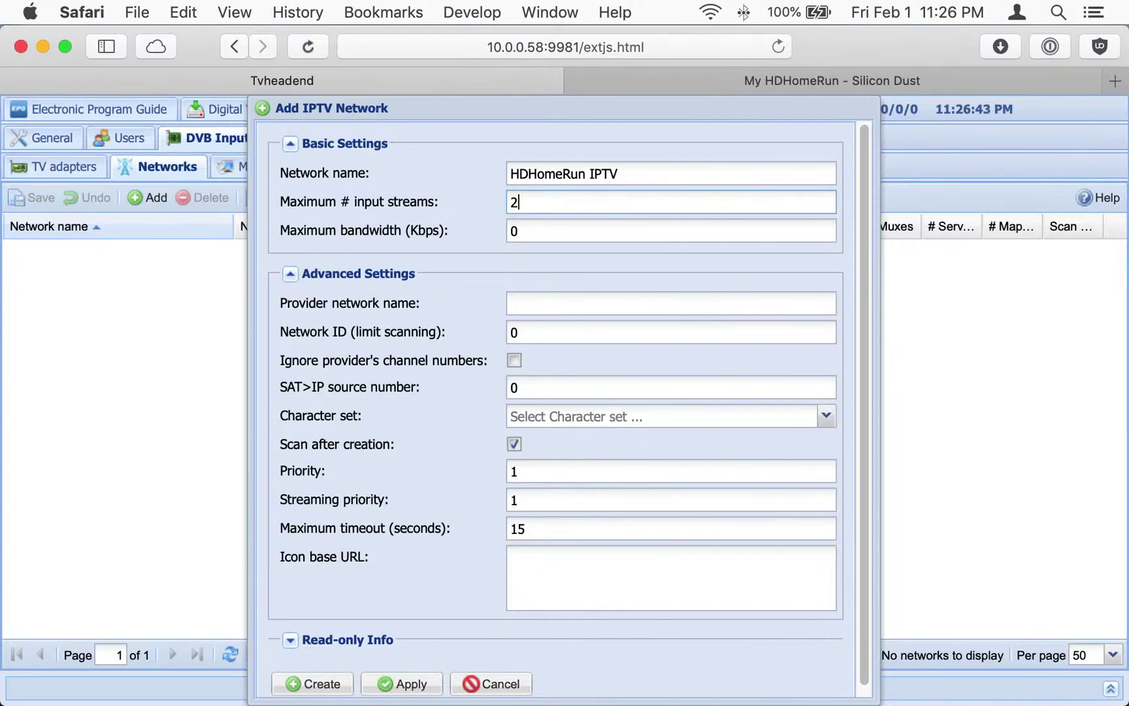
pyautogui.click(315, 686)
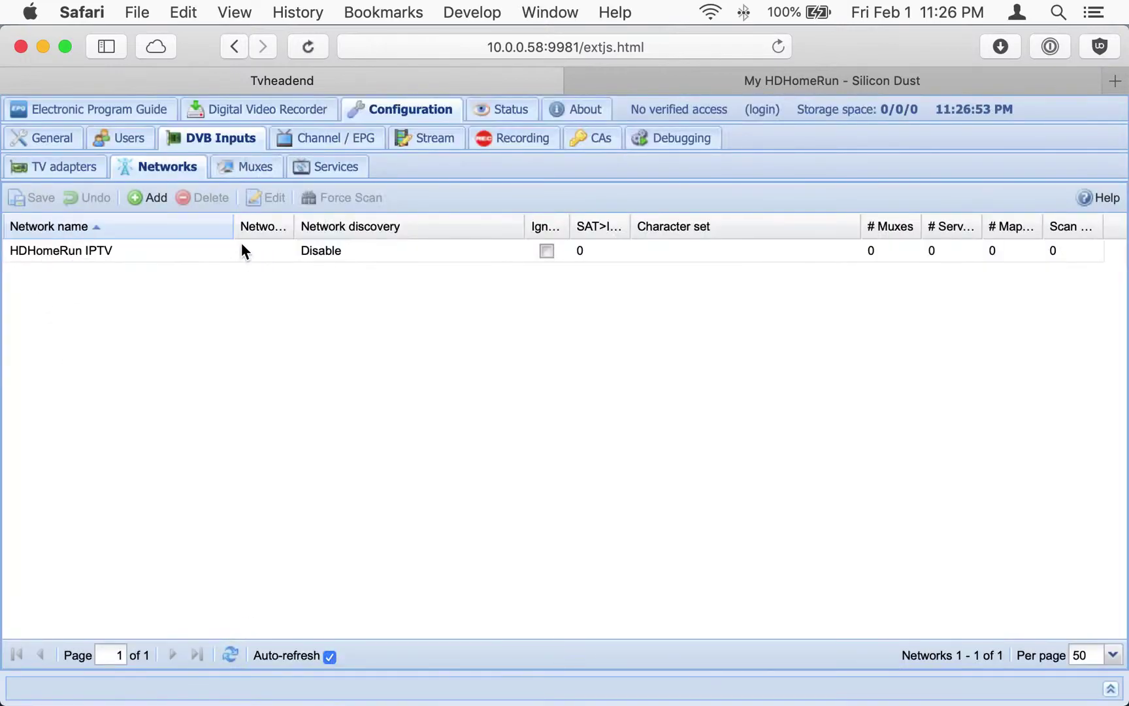
pyautogui.click(153, 257)
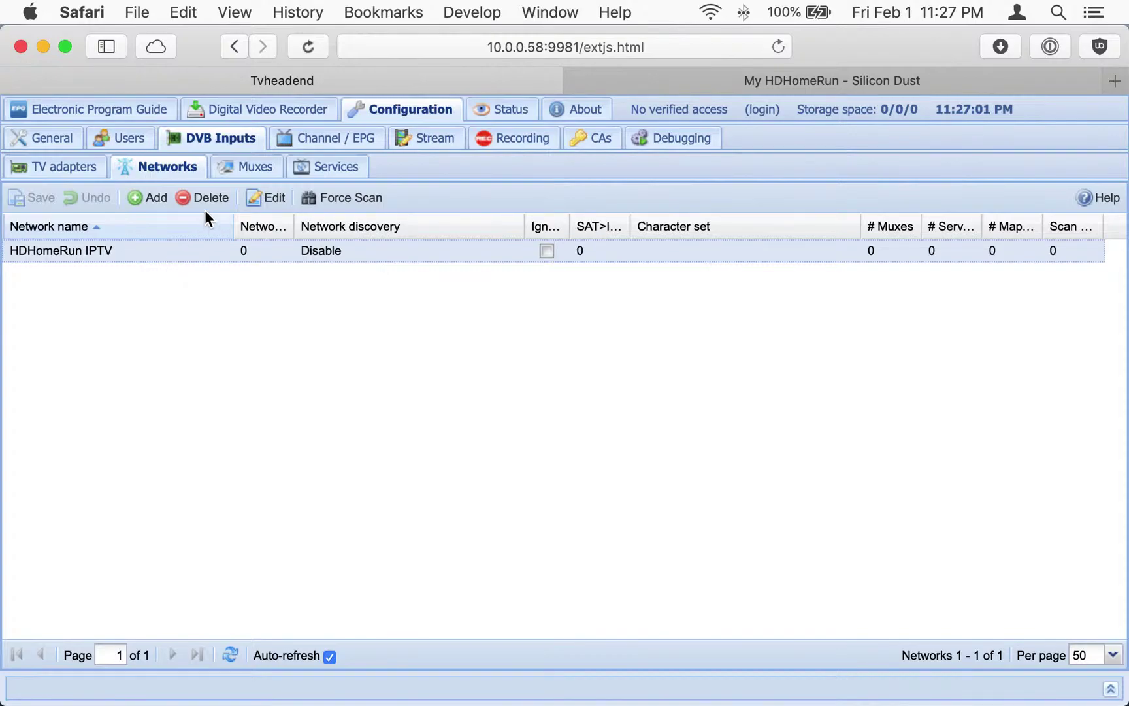
# Step: Create another IPTV Network named HDHomeRun Prime IPTV with a maximum of 3 input streams
pyautogui.click(134, 202)
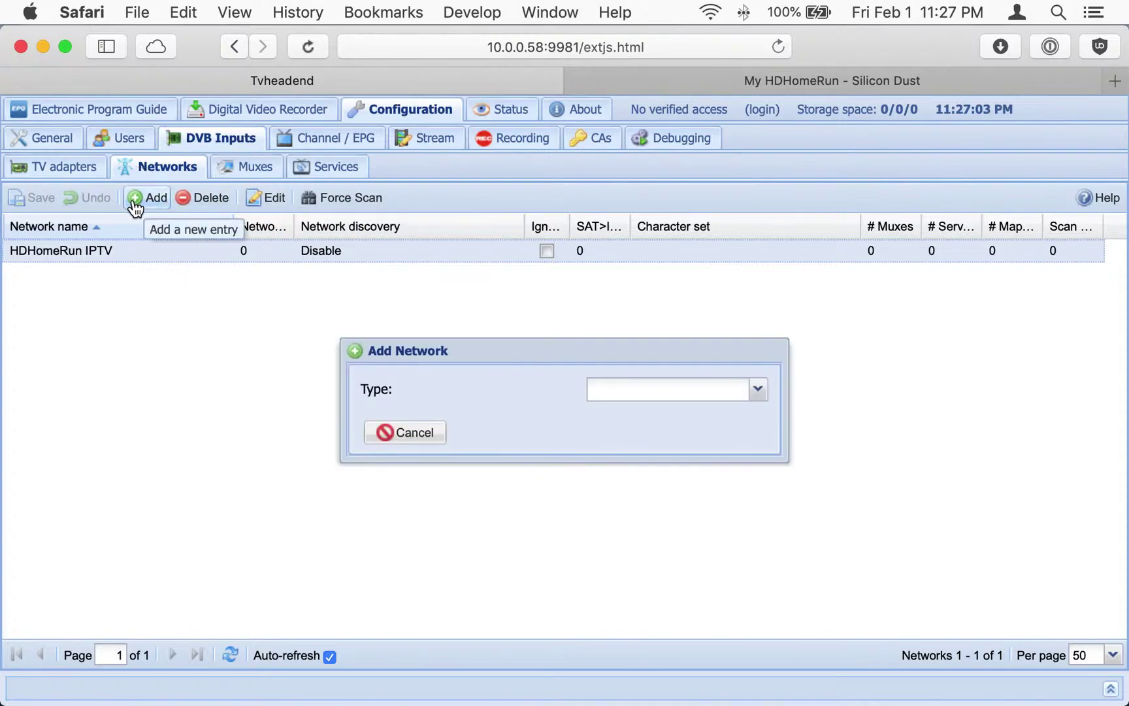
pyautogui.click(756, 391)
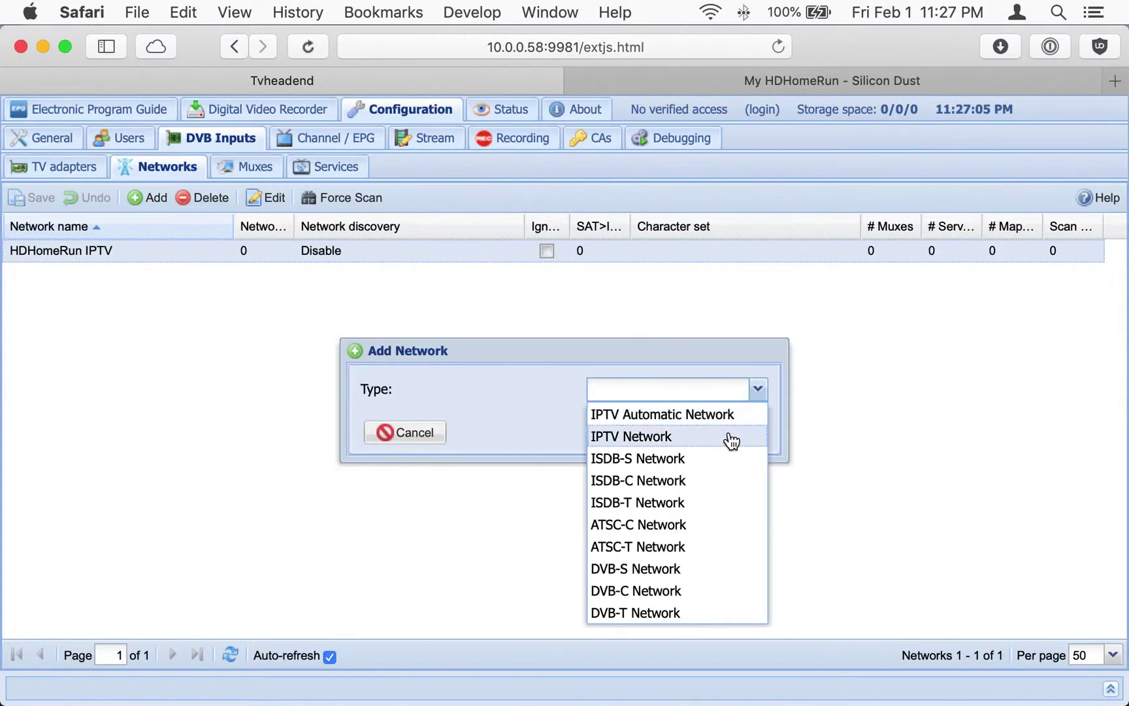
pyautogui.click(732, 437)
pyautogui.click(565, 173)
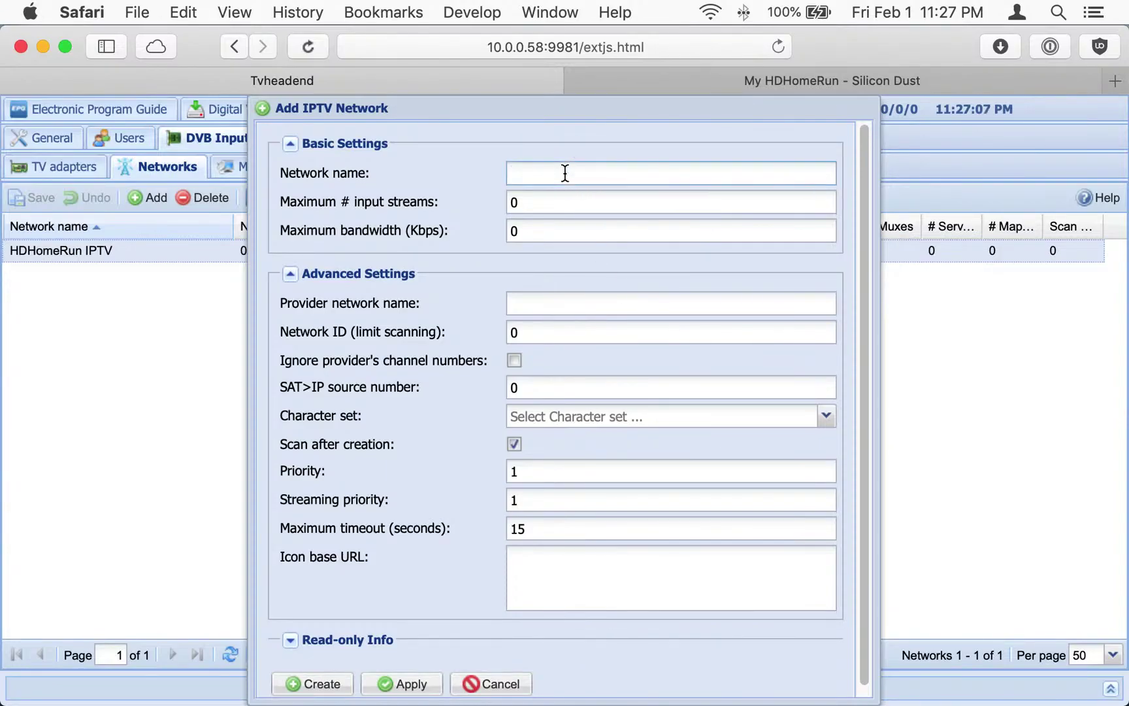
pyautogui.write('HDHomeRun Prime IPTV')
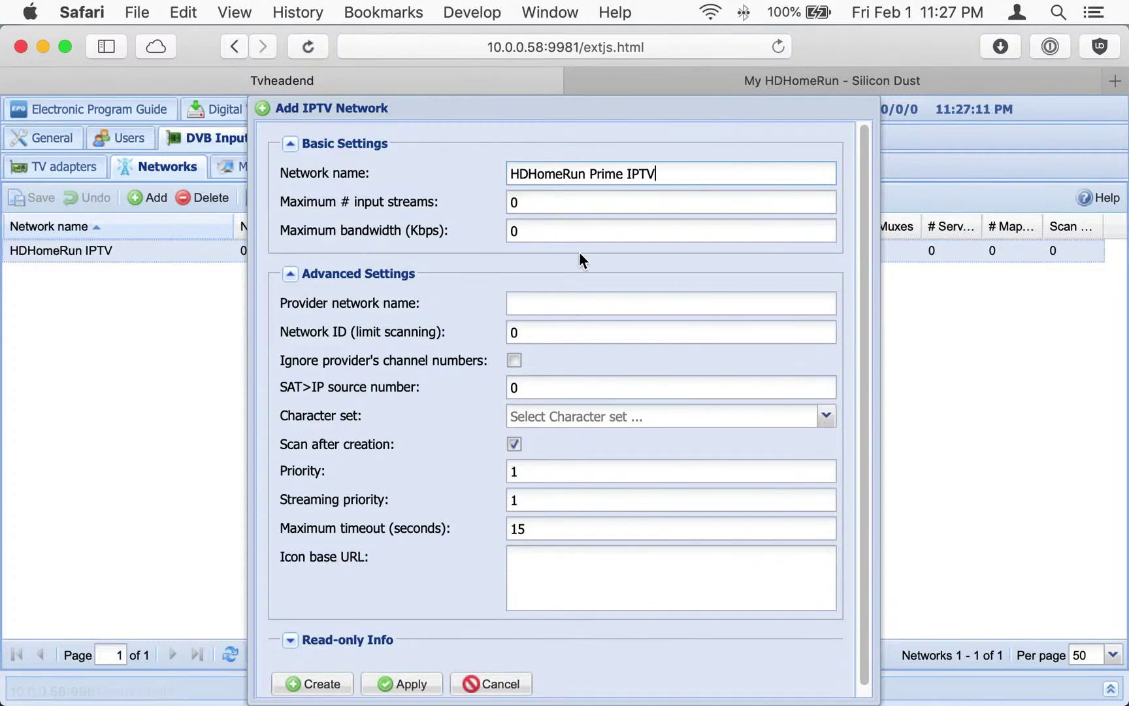
pyautogui.click(578, 205)
pyautogui.press('BackSpace')
pyautogui.write('3')
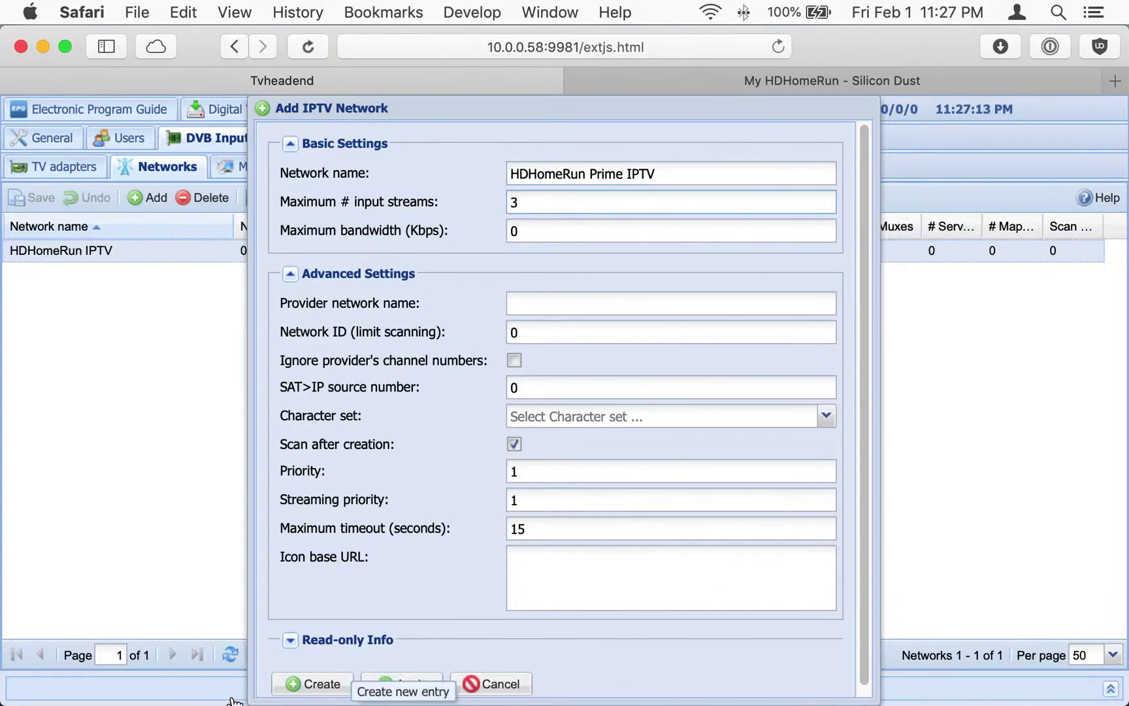
pyautogui.click(288, 683)
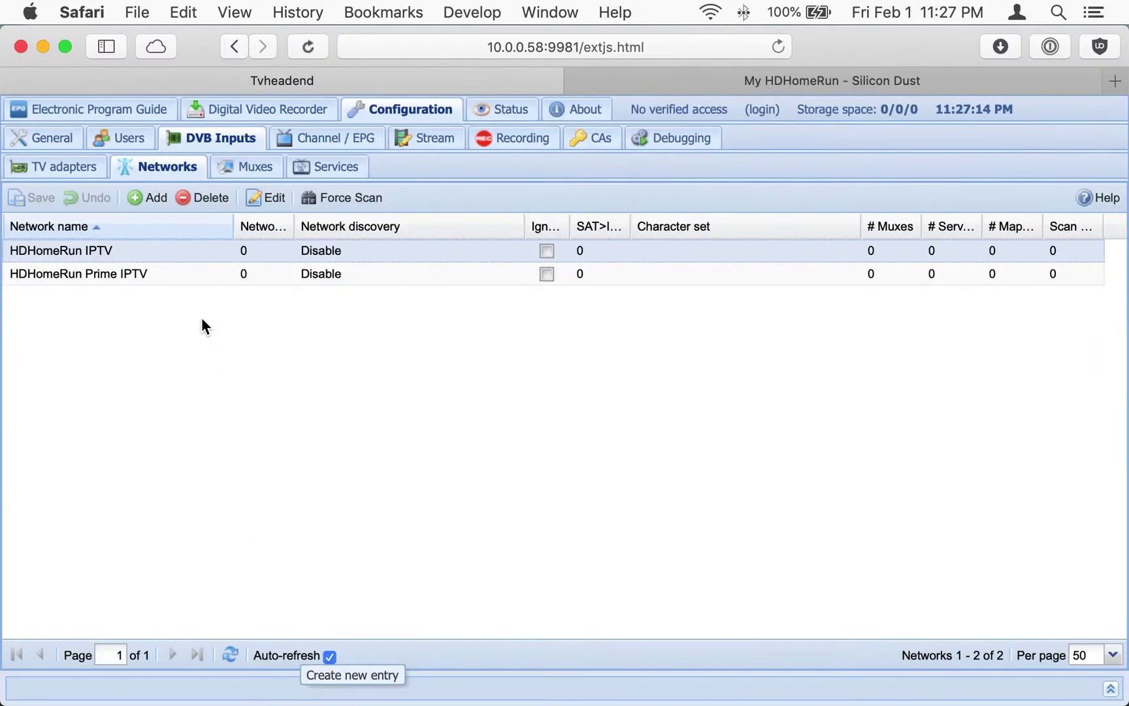
# Step: Start a new mux on the HDHomeRun IPTV network
pyautogui.click(234, 168)
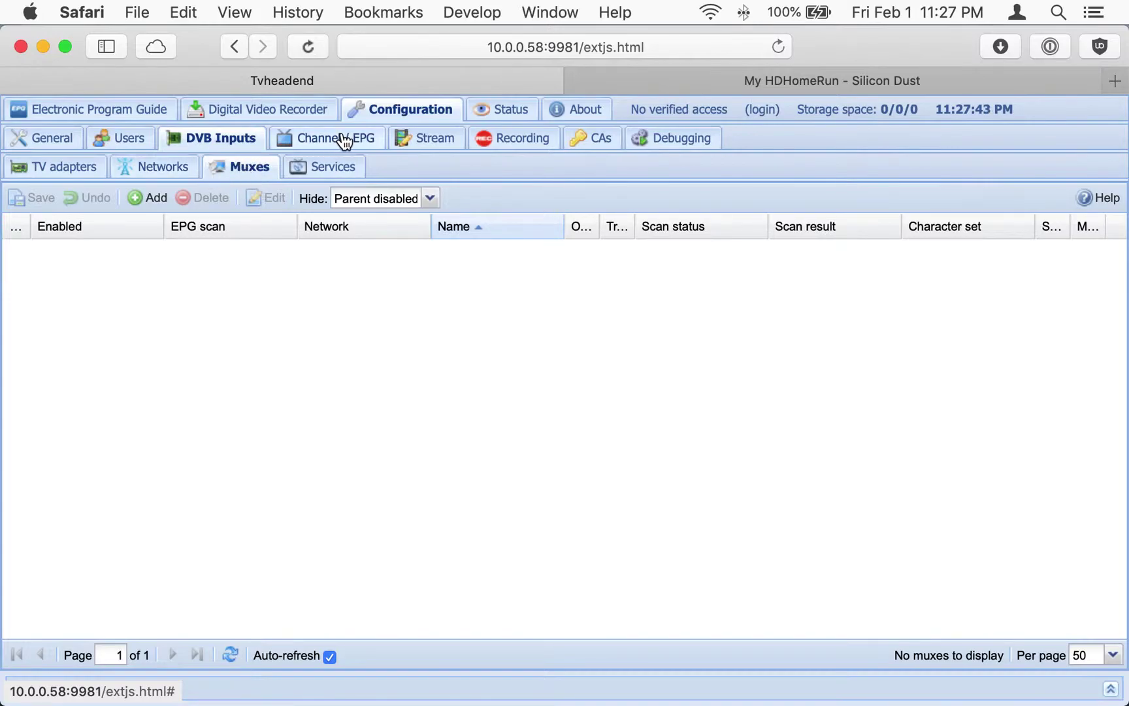
pyautogui.click(152, 198)
pyautogui.click(760, 395)
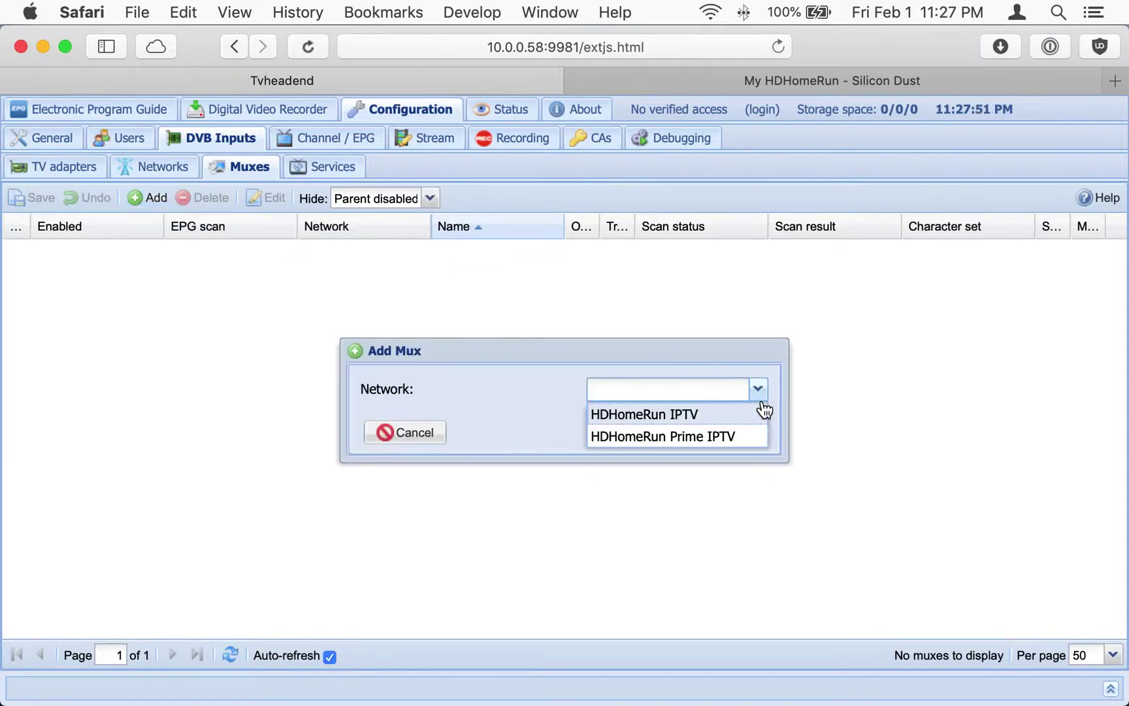
pyautogui.click(616, 415)
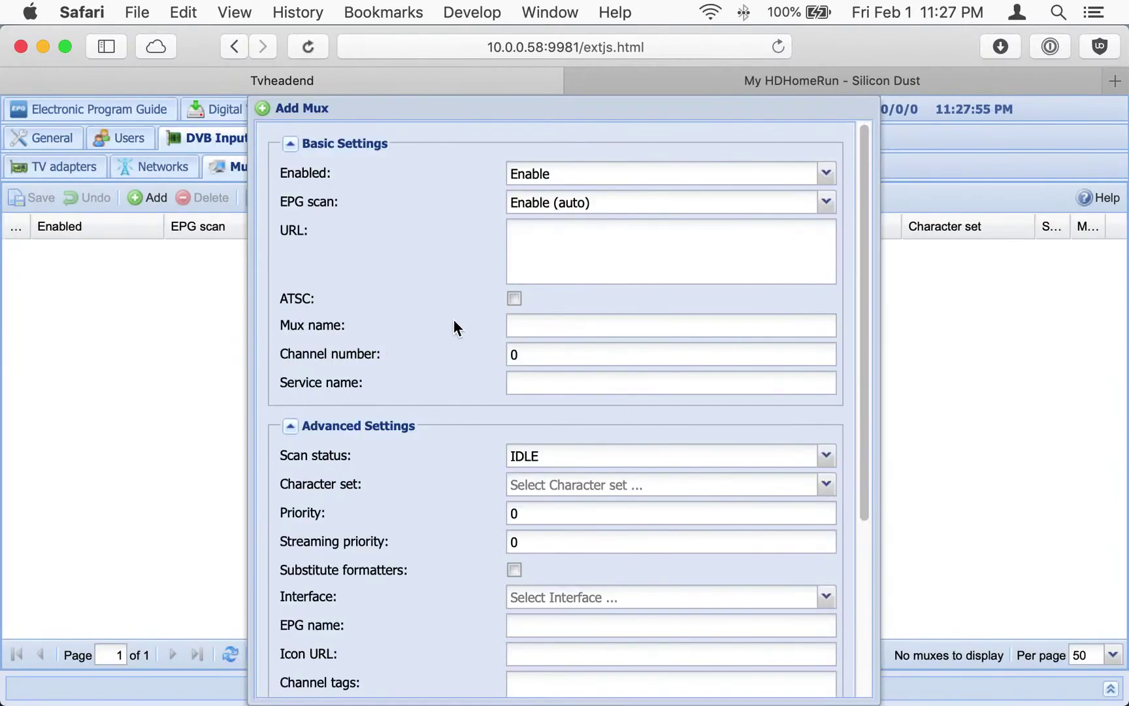
pyautogui.moveTo(610, 171)
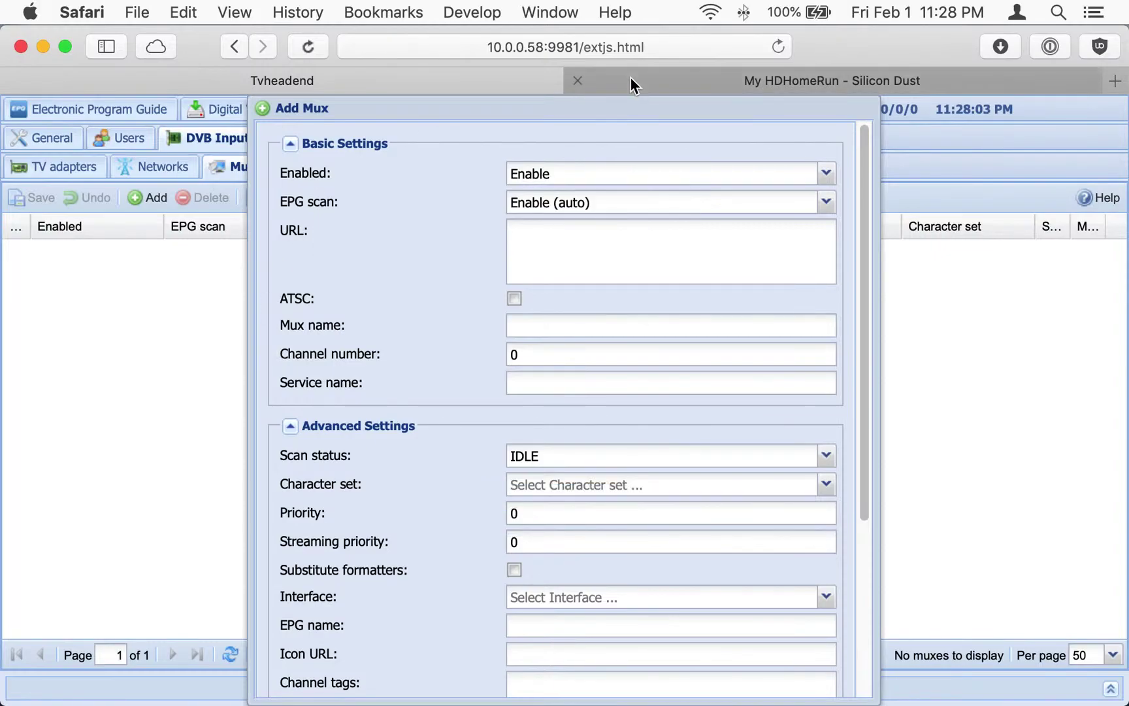
# Step: Copy the channel 9.1 stream link from the HDHomeRun CONNECT lineup and paste it as the new mux's URL
pyautogui.click(630, 77)
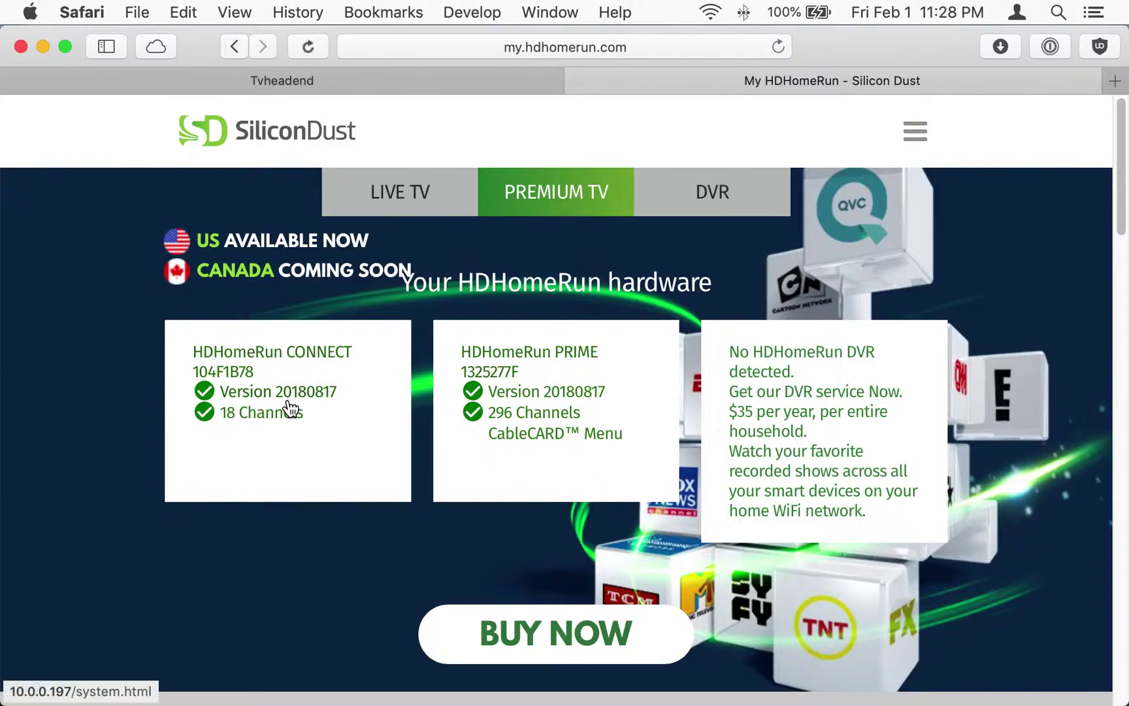
pyautogui.click(258, 413)
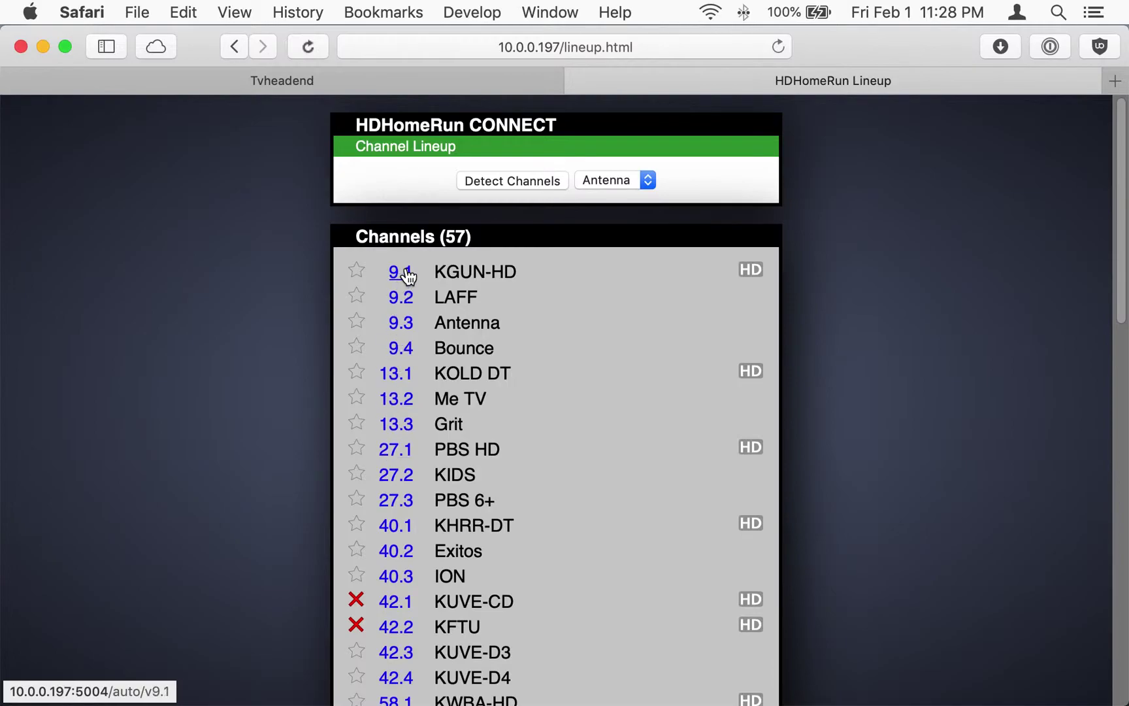
pyautogui.rightClick(406, 273)
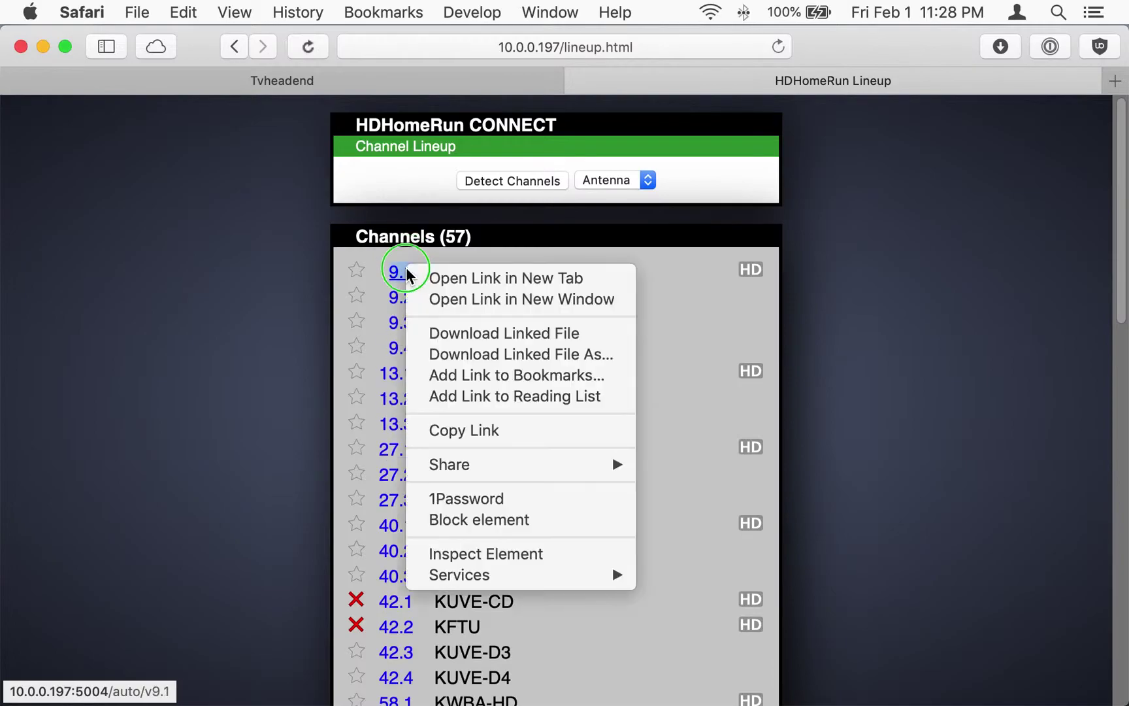
pyautogui.click(442, 430)
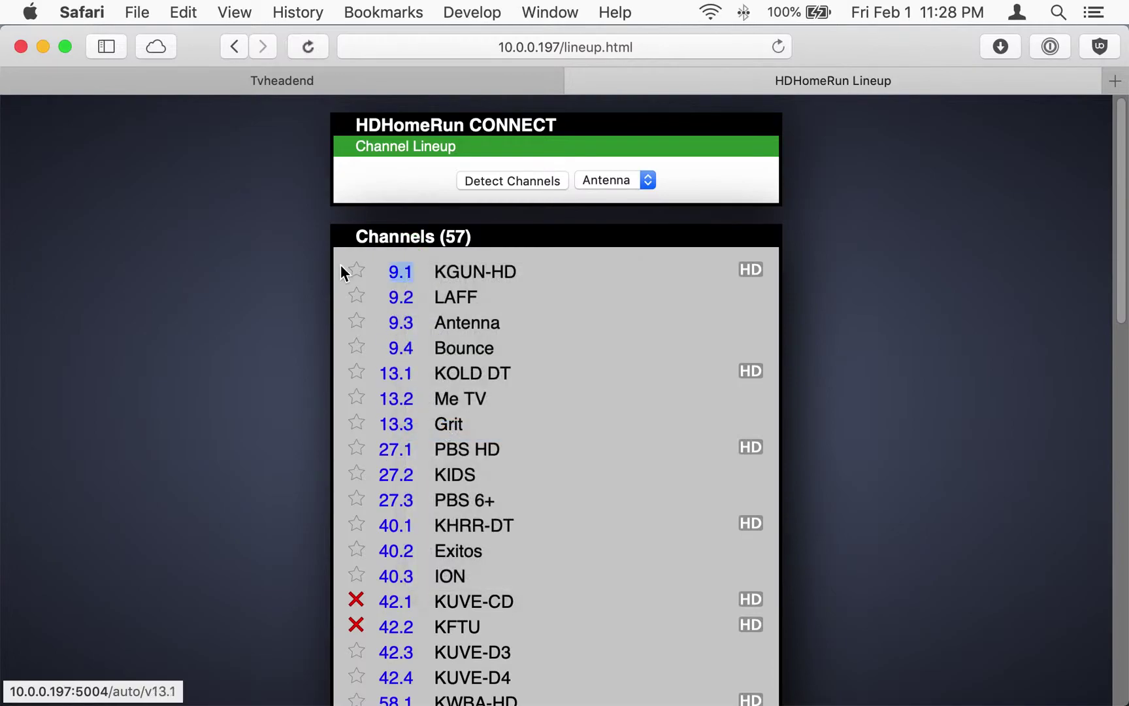
pyautogui.click(267, 91)
pyautogui.click(532, 260)
pyautogui.press('super+v')
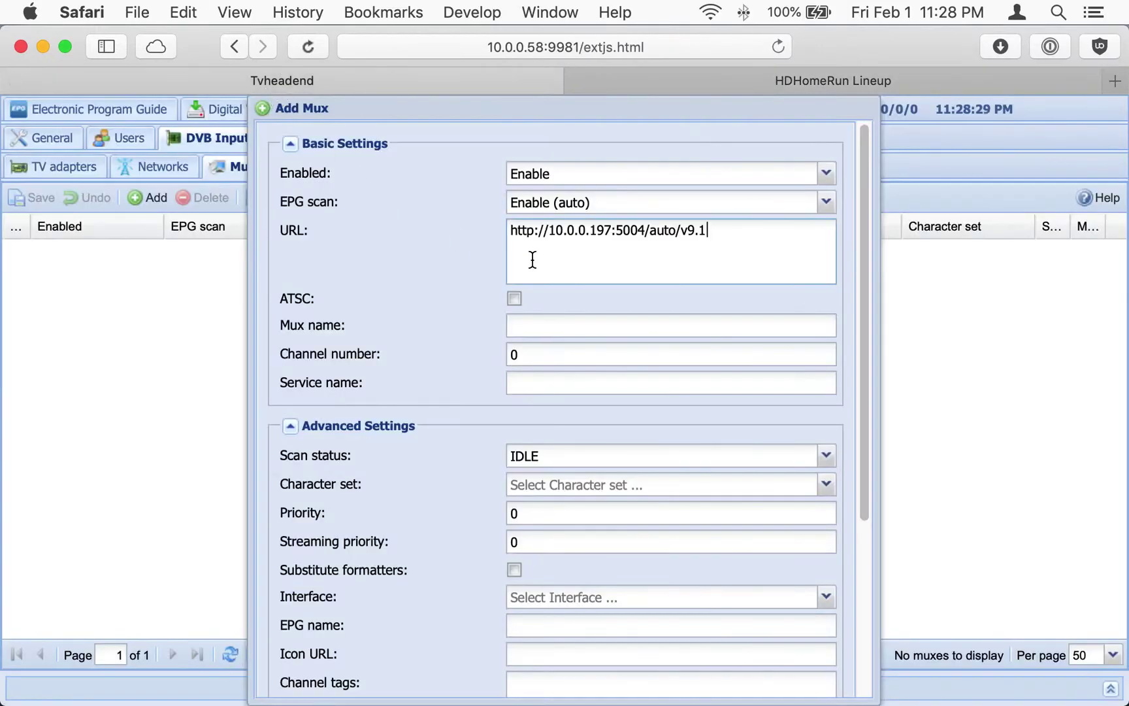
# Step: Set the mux's channel number to 9.1 and its name to ABC, and create the mux
pyautogui.click(528, 353)
pyautogui.press('BackSpace')
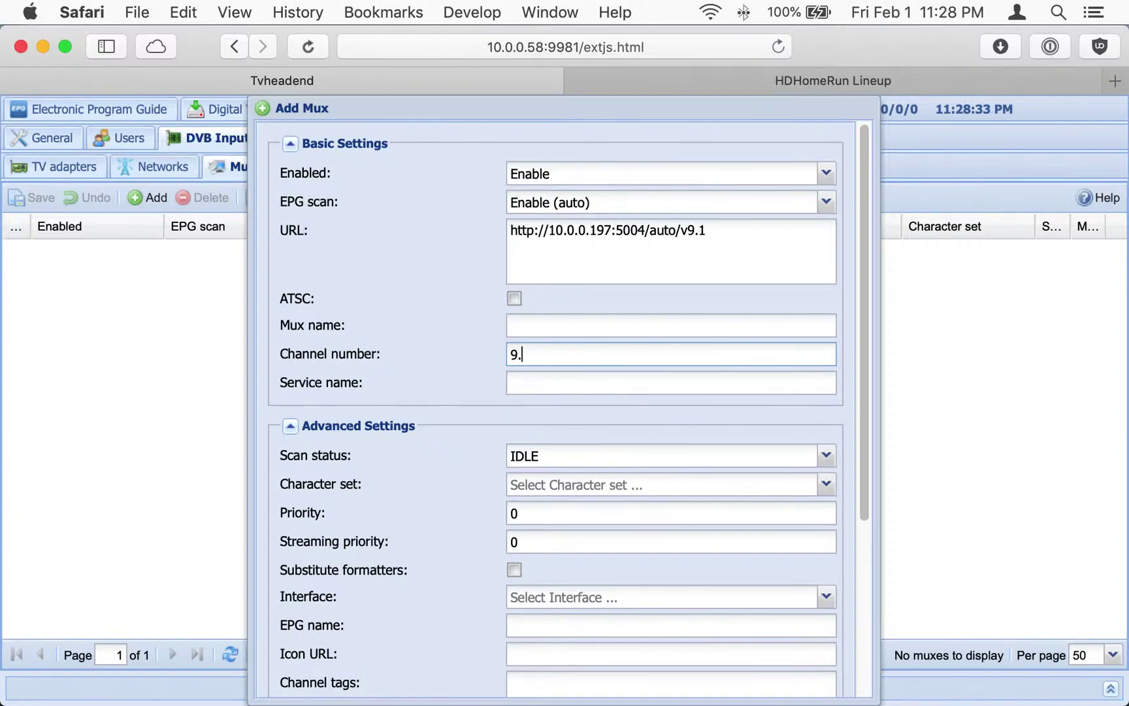
pyautogui.click(545, 330)
pyautogui.write('ABC')
pyautogui.scroll(-8, 415, 367)
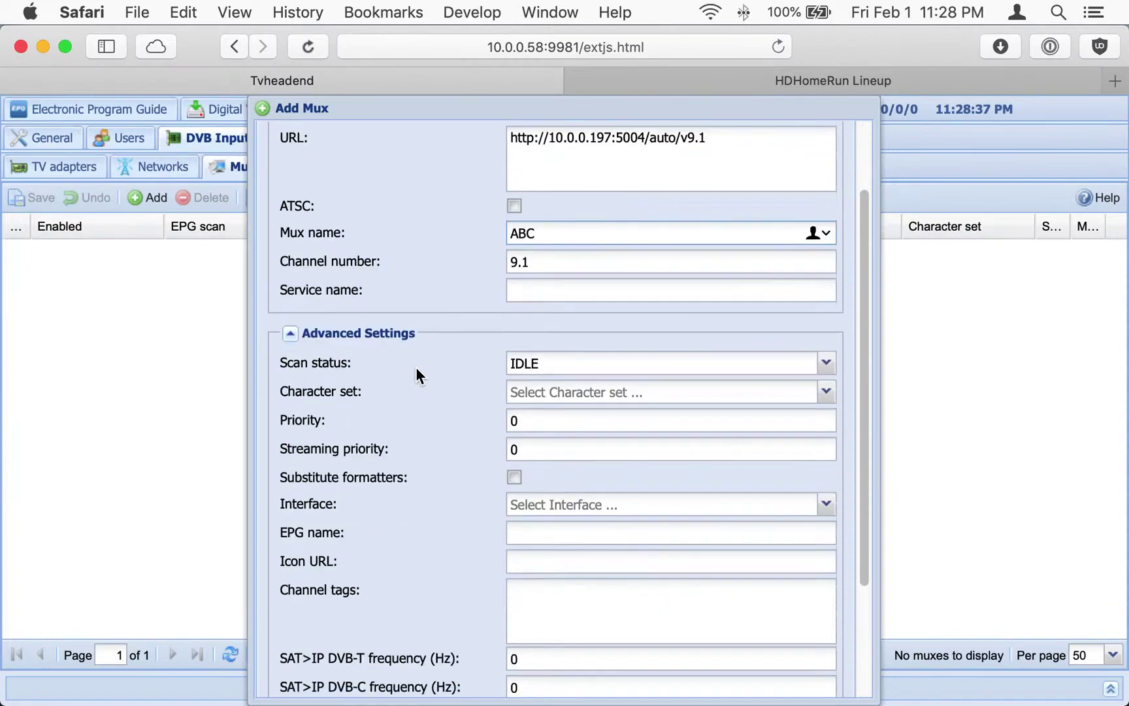
pyautogui.click(325, 679)
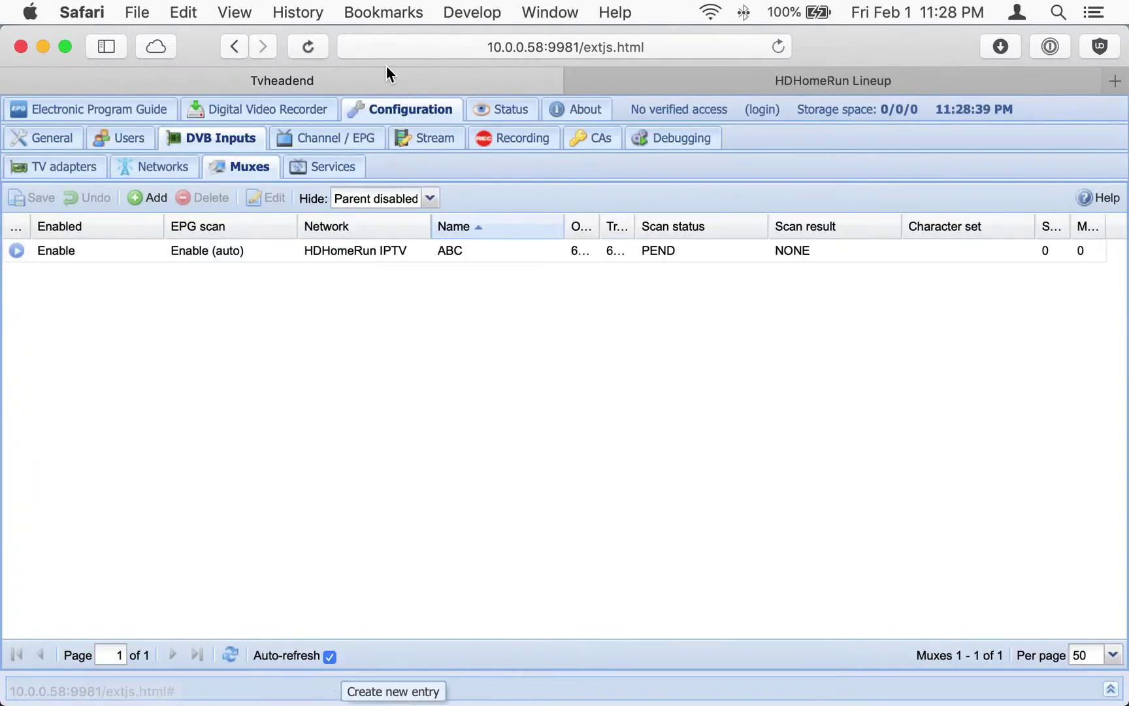
# Step: Copy the channel 9.2 stream link from the HDHomeRun CONNECT lineup and paste it as the URL of a new mux on the HDHomeRun IPTV network
pyautogui.click(660, 93)
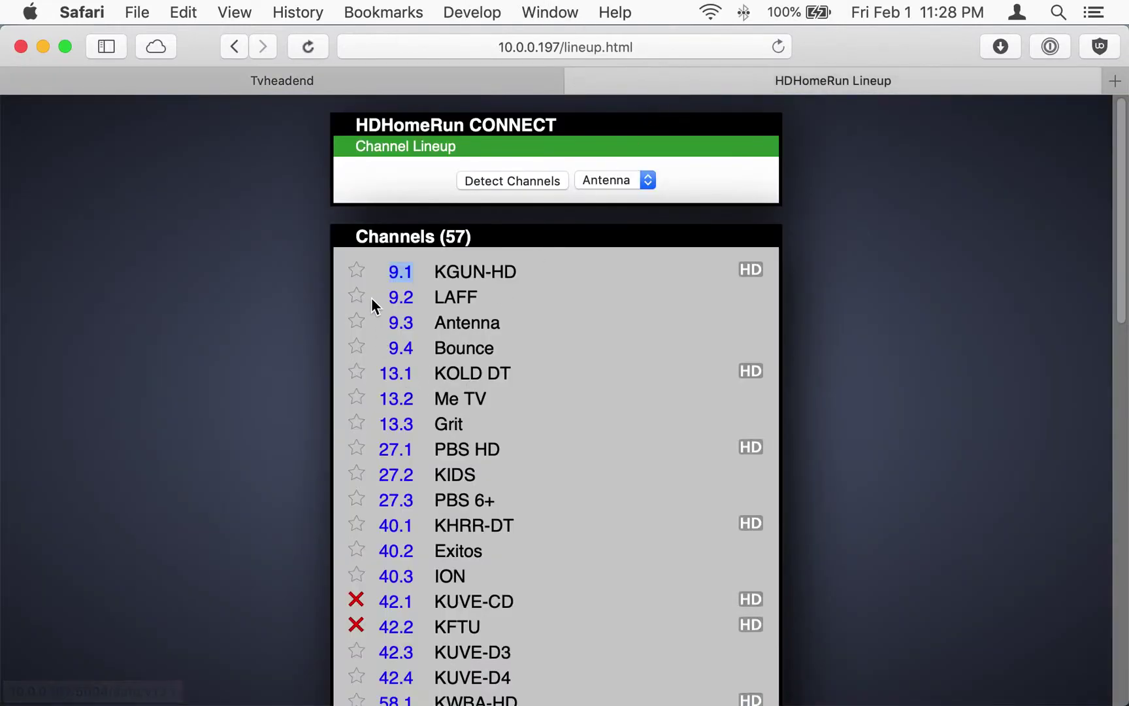
pyautogui.rightClick(397, 302)
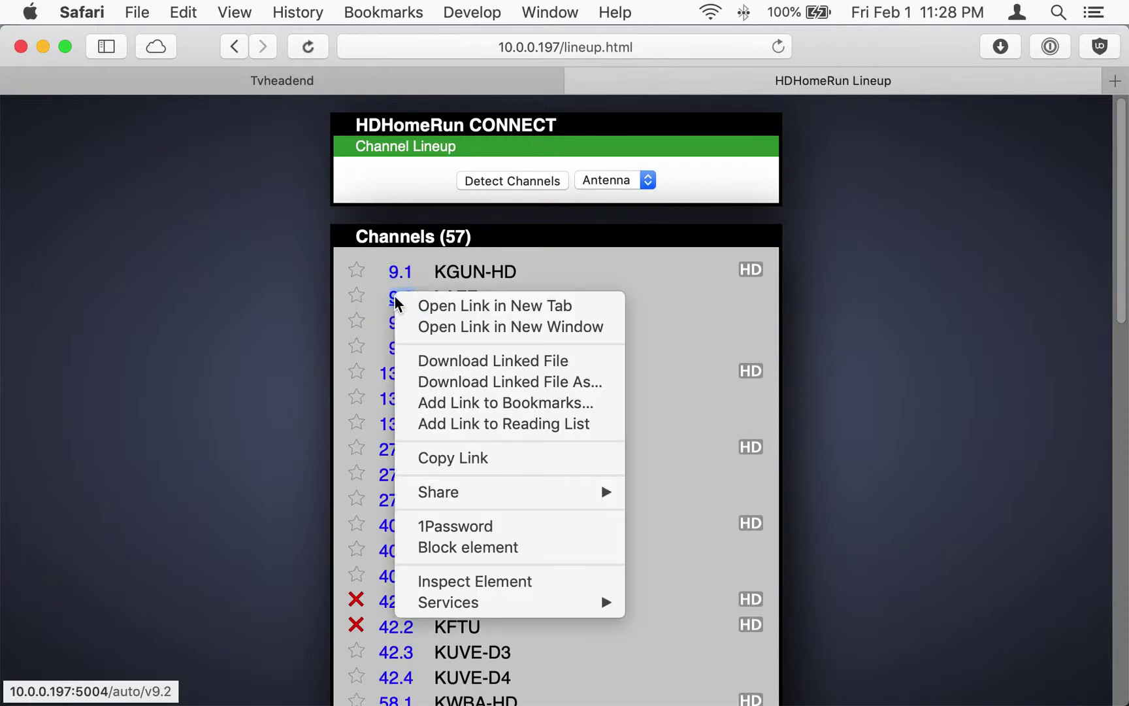
pyautogui.click(458, 461)
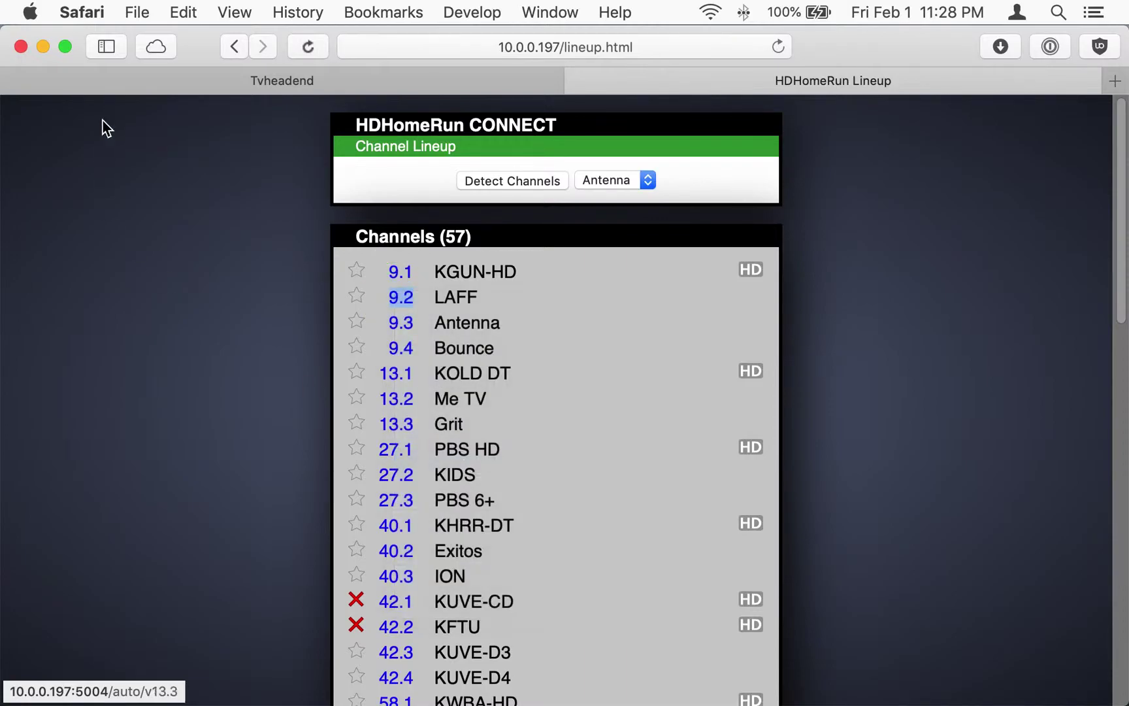
pyautogui.click(211, 82)
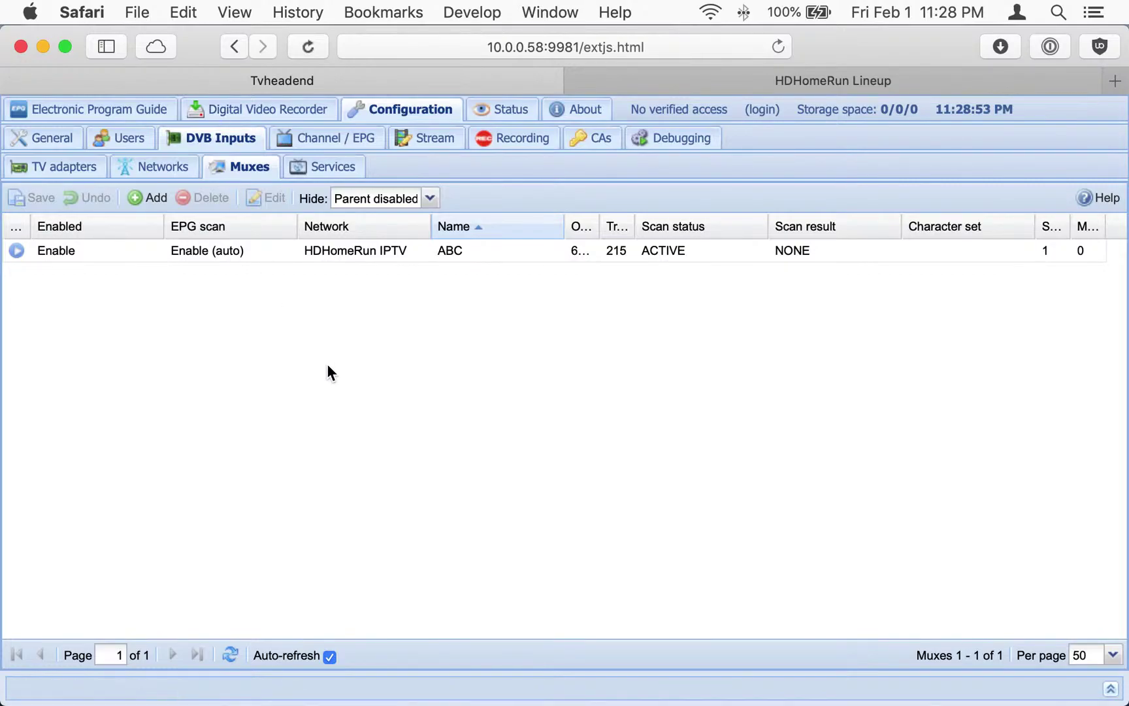
pyautogui.click(145, 198)
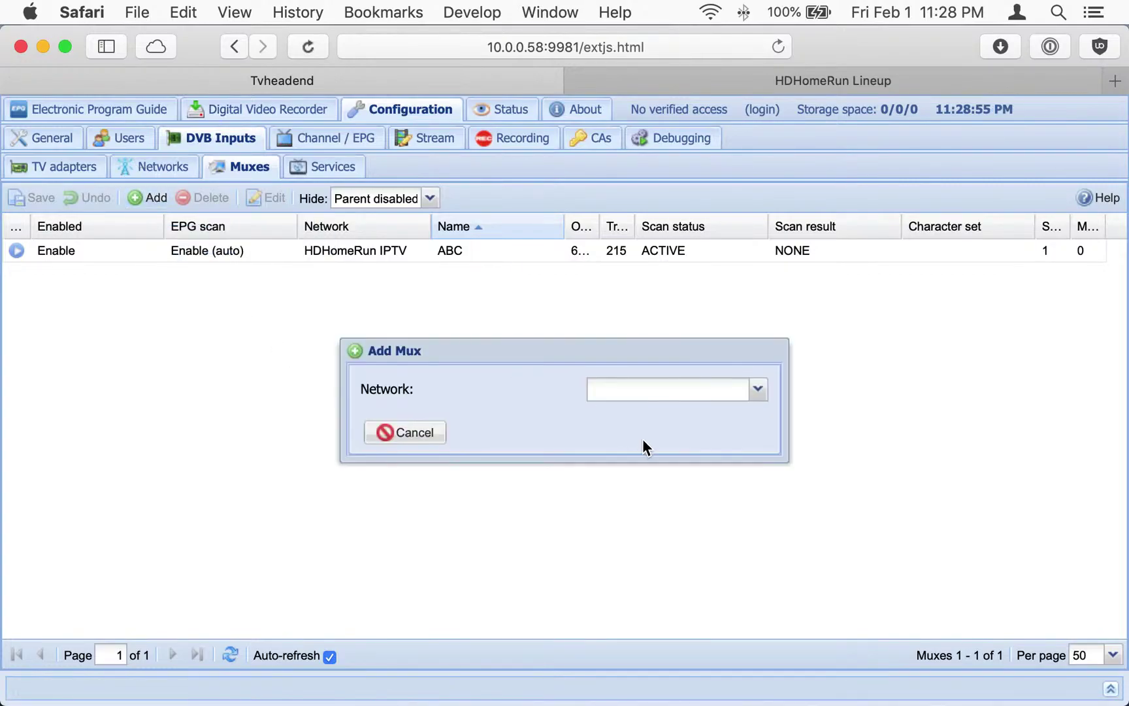
pyautogui.click(756, 392)
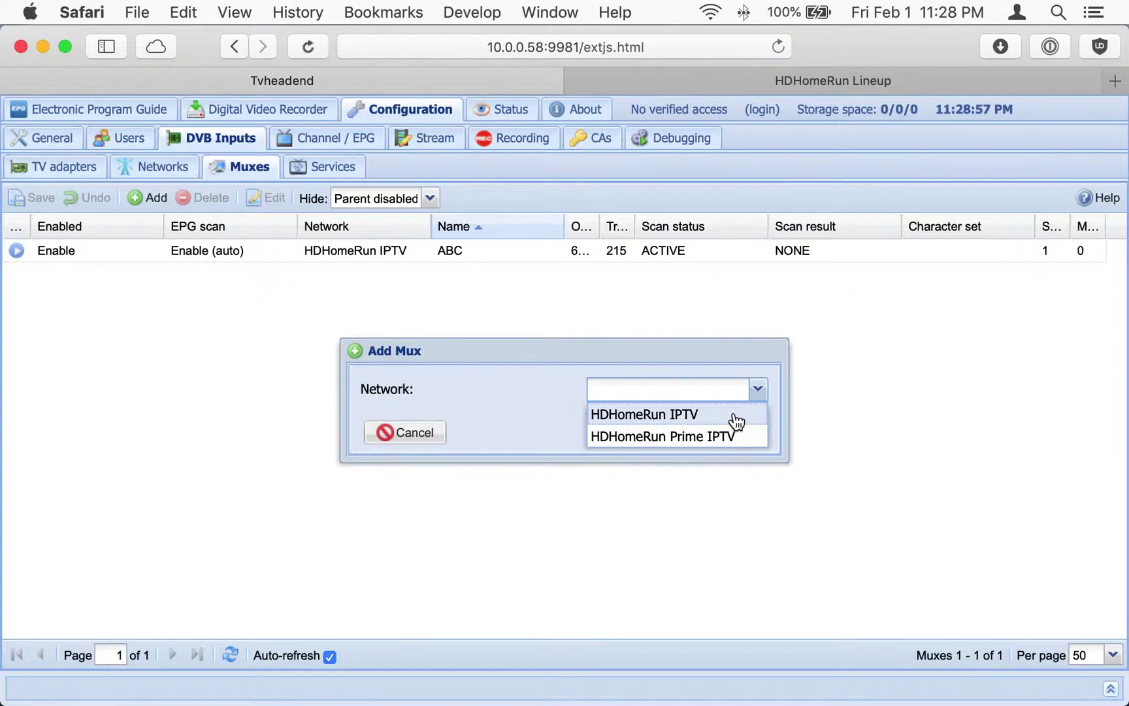
pyautogui.click(735, 416)
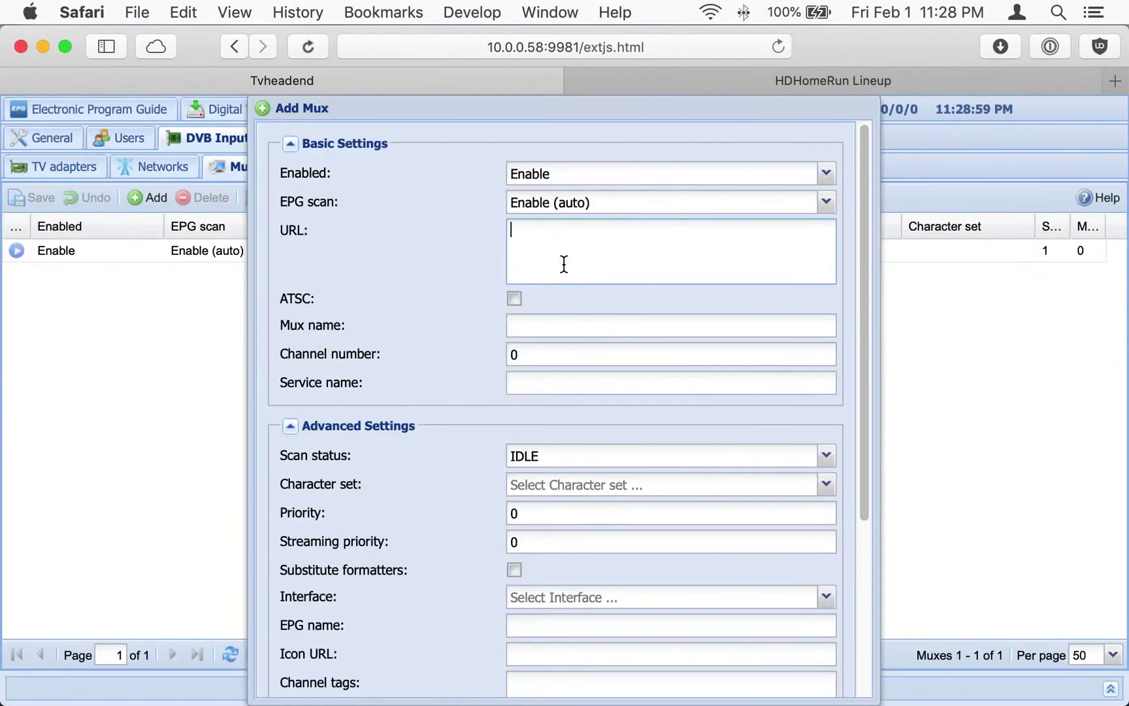
pyautogui.press('super+v')
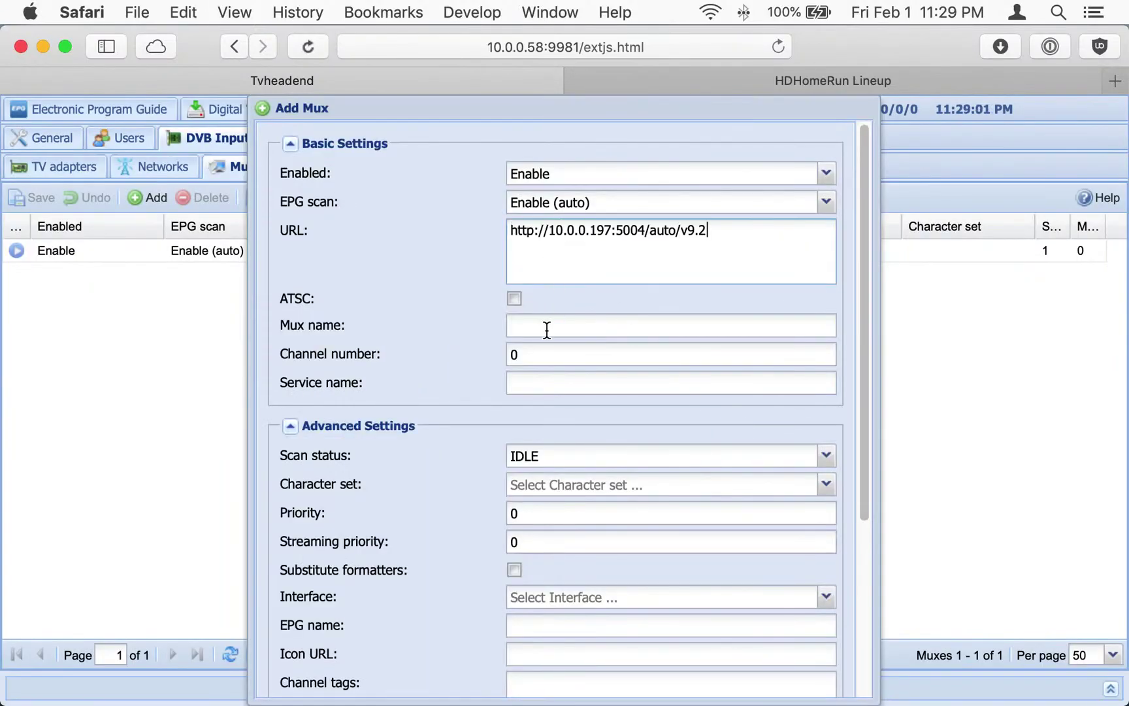
# Step: Name the new mux Laff, set its channel number to 9.2, and create it
pyautogui.click(545, 331)
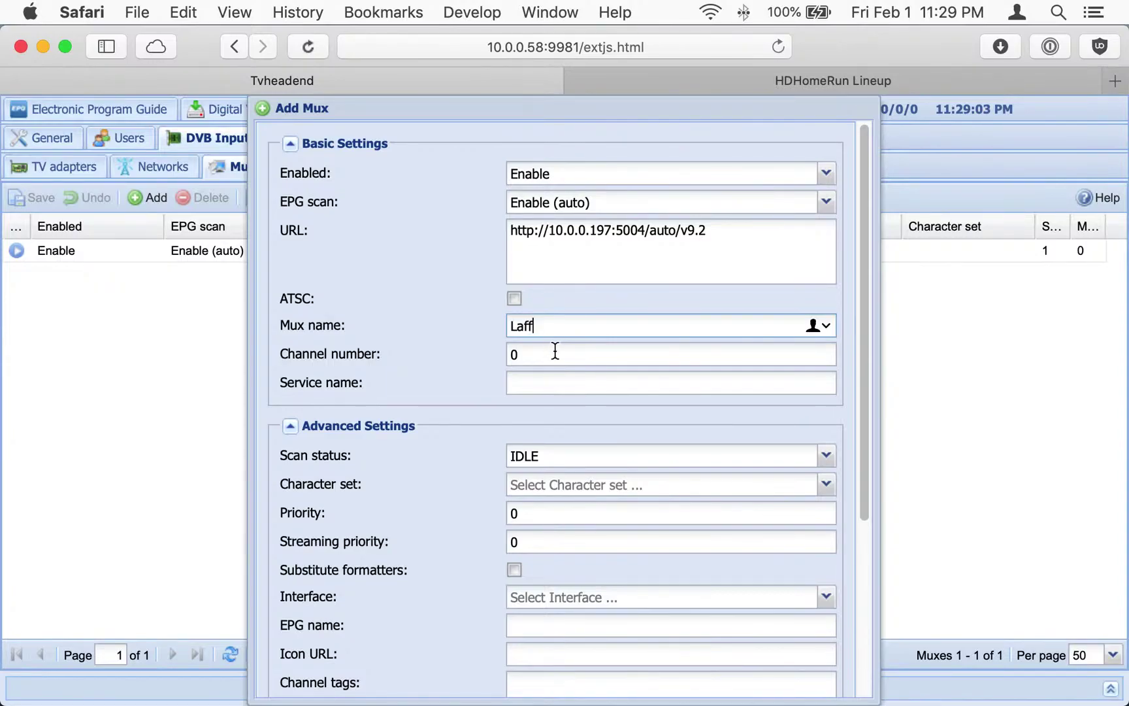
pyautogui.click(556, 353)
pyautogui.press('BackSpace')
pyautogui.write('9.2')
pyautogui.scroll(-5, 448, 479)
pyautogui.click(313, 679)
pyautogui.click(798, 79)
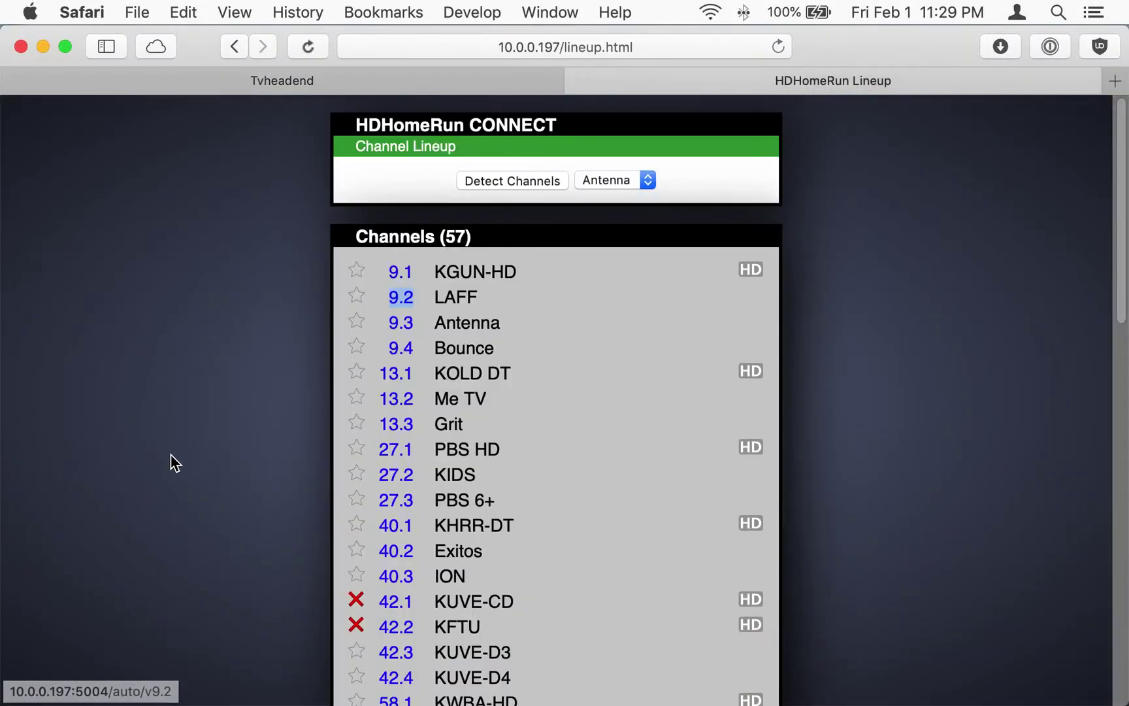
pyautogui.click(382, 69)
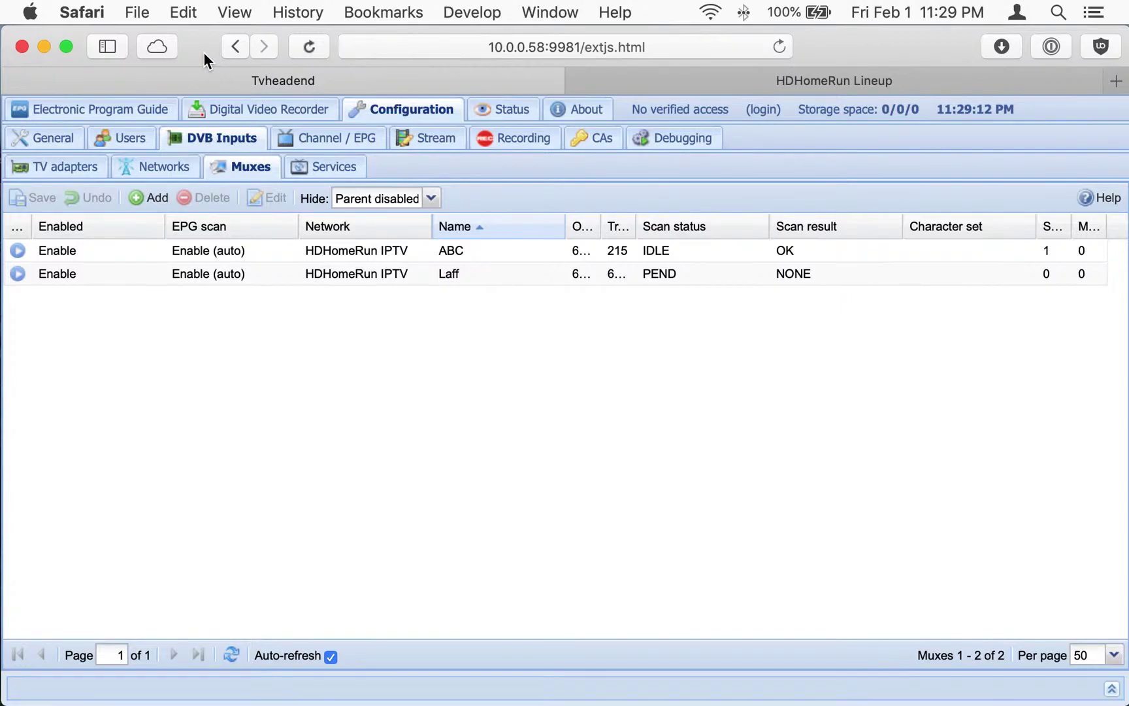
pyautogui.moveTo(203, 55); pyautogui.dragTo(202, 54)
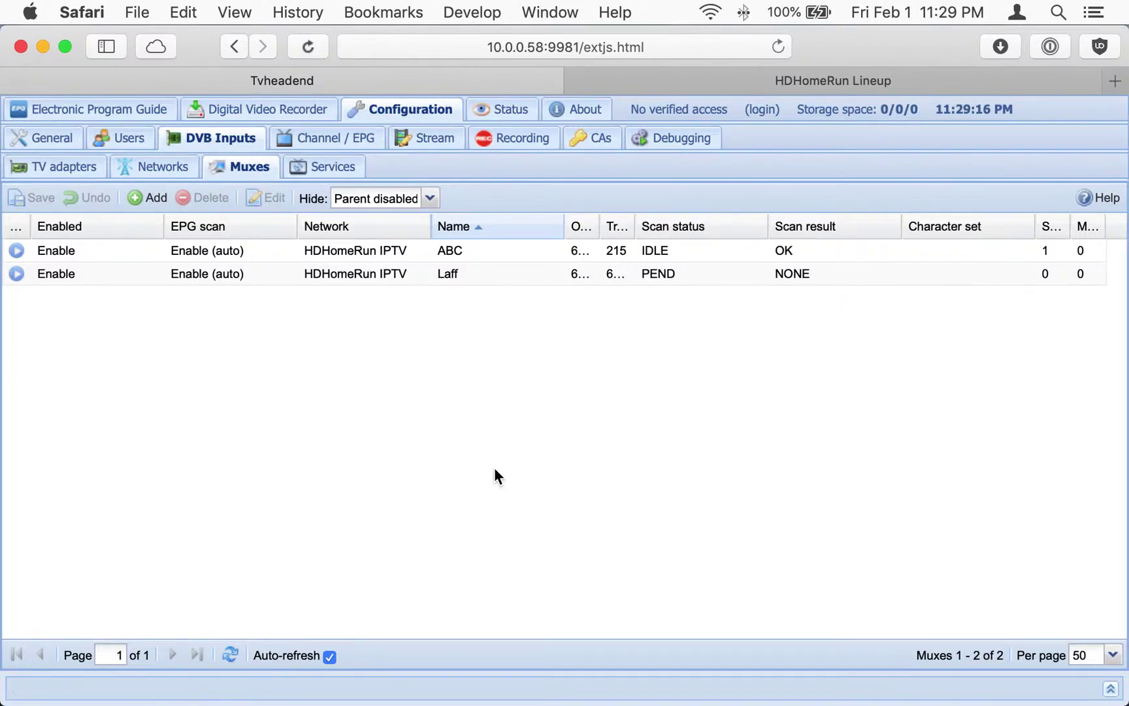
# Step: Copy the channel 13.1 stream link from the HDHomeRun CONNECT lineup and paste it as the URL of a new mux on the HDHomeRun IPTV network
pyautogui.click(827, 83)
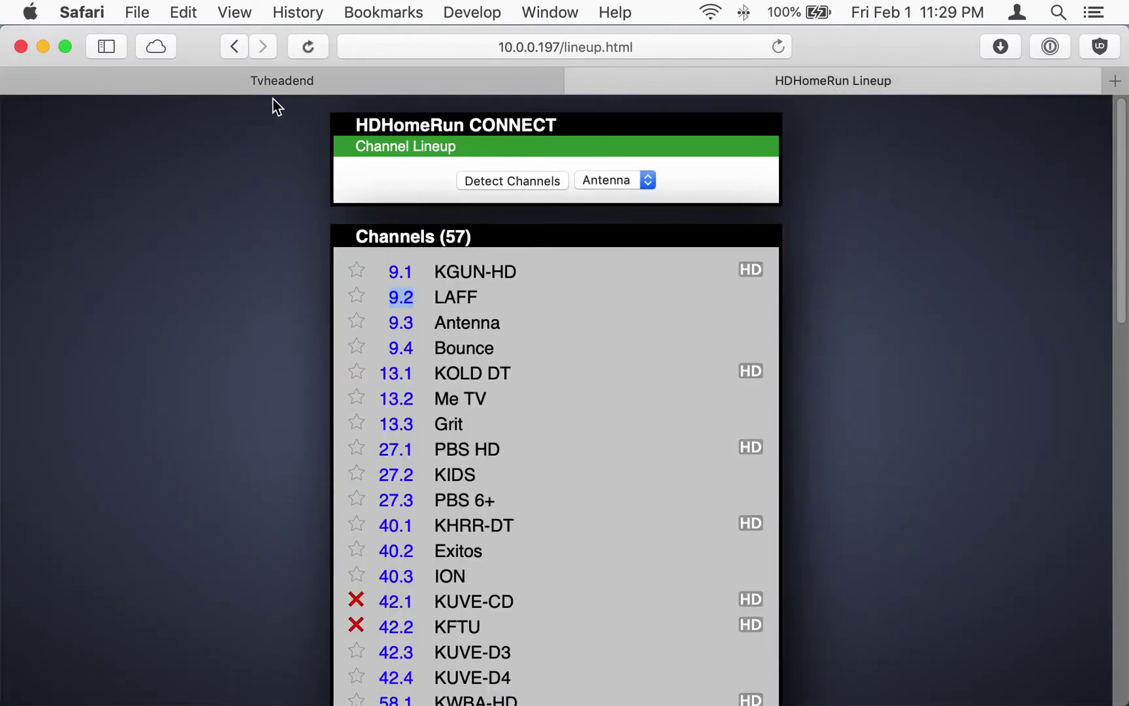
pyautogui.rightClick(399, 385)
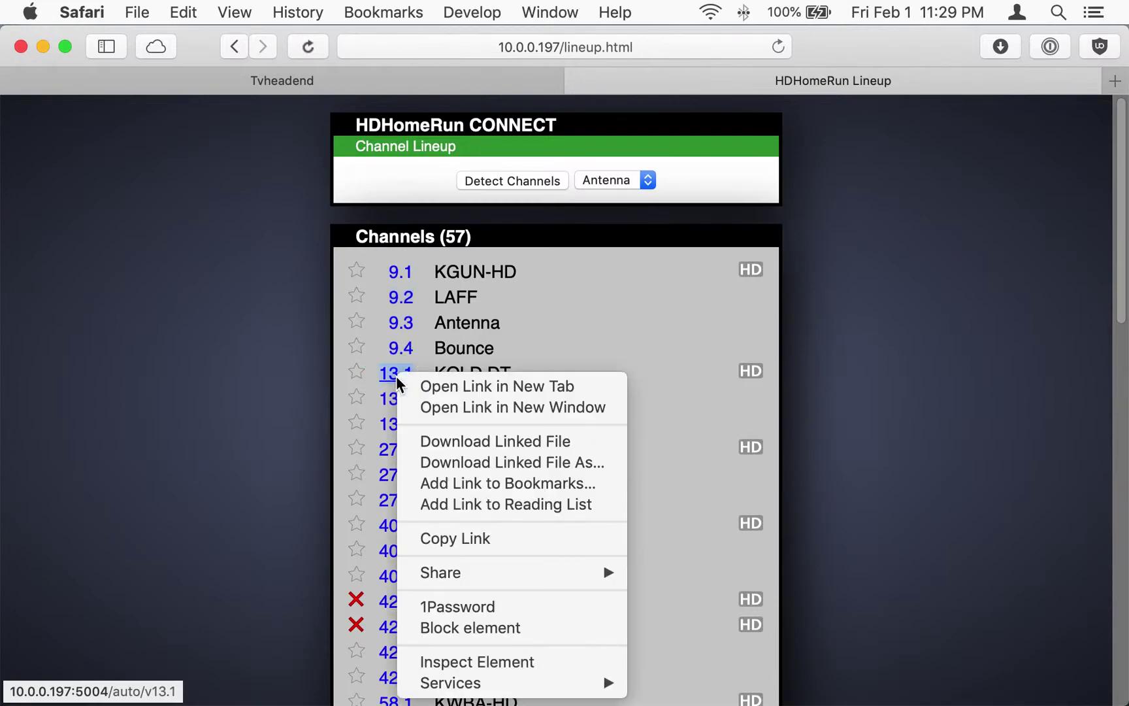
pyautogui.click(451, 537)
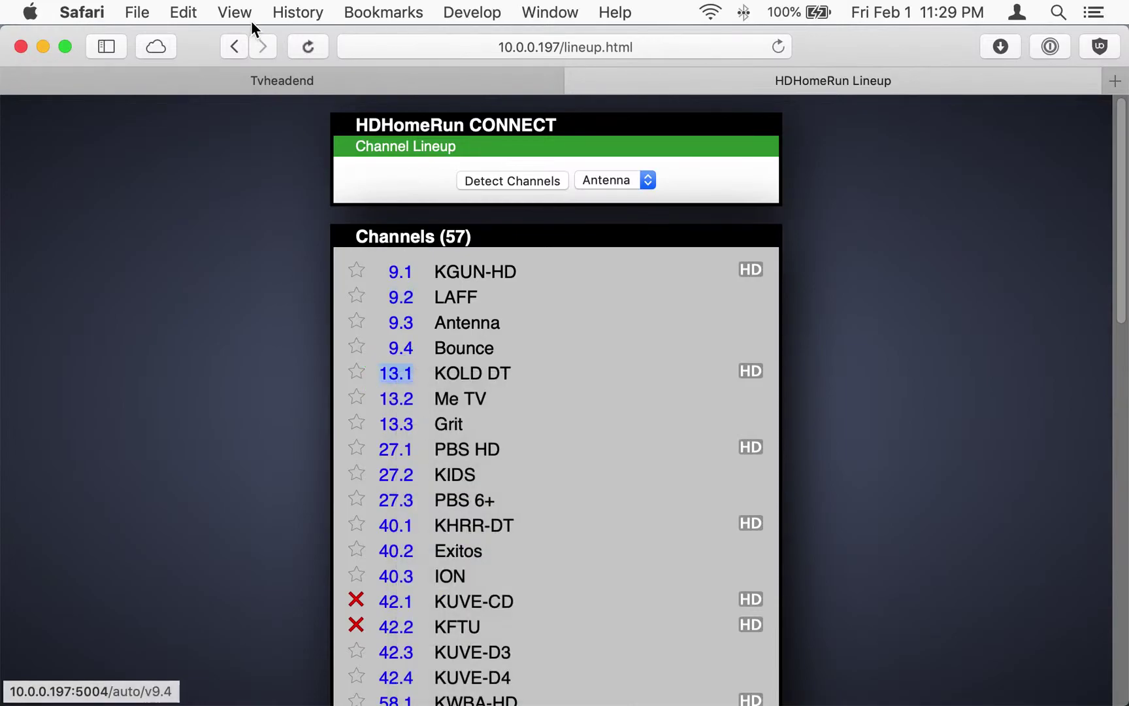
pyautogui.click(216, 76)
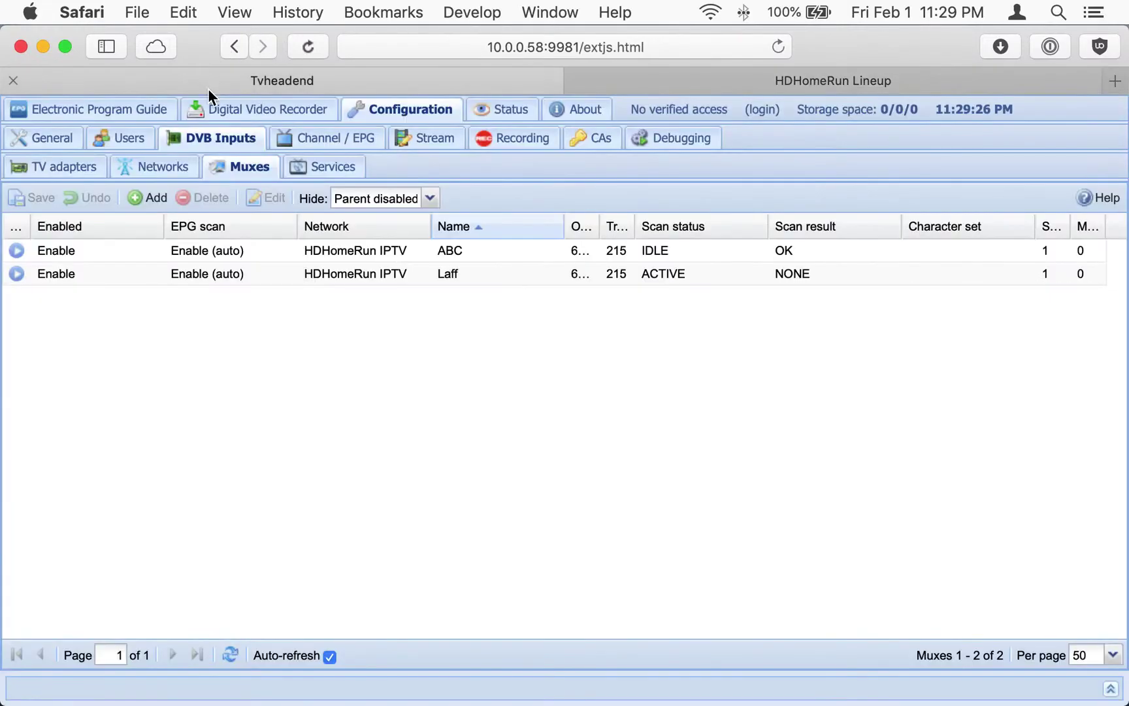
pyautogui.click(134, 197)
pyautogui.click(756, 390)
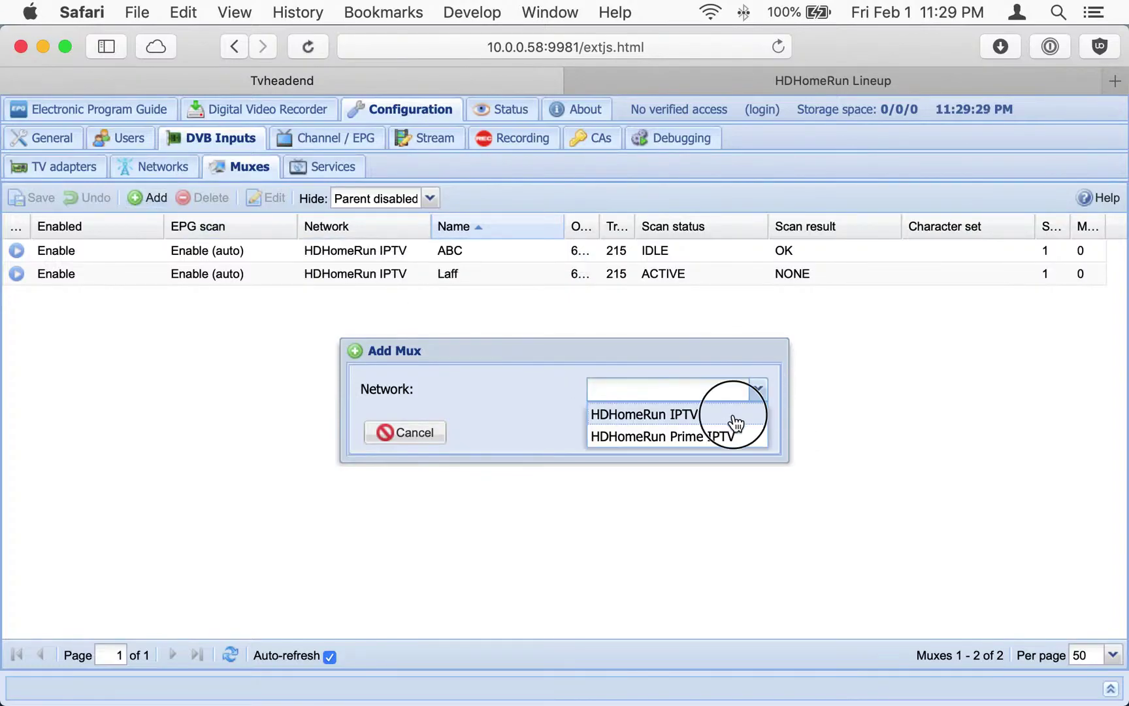
pyautogui.click(731, 416)
pyautogui.click(603, 247)
pyautogui.press('super+v')
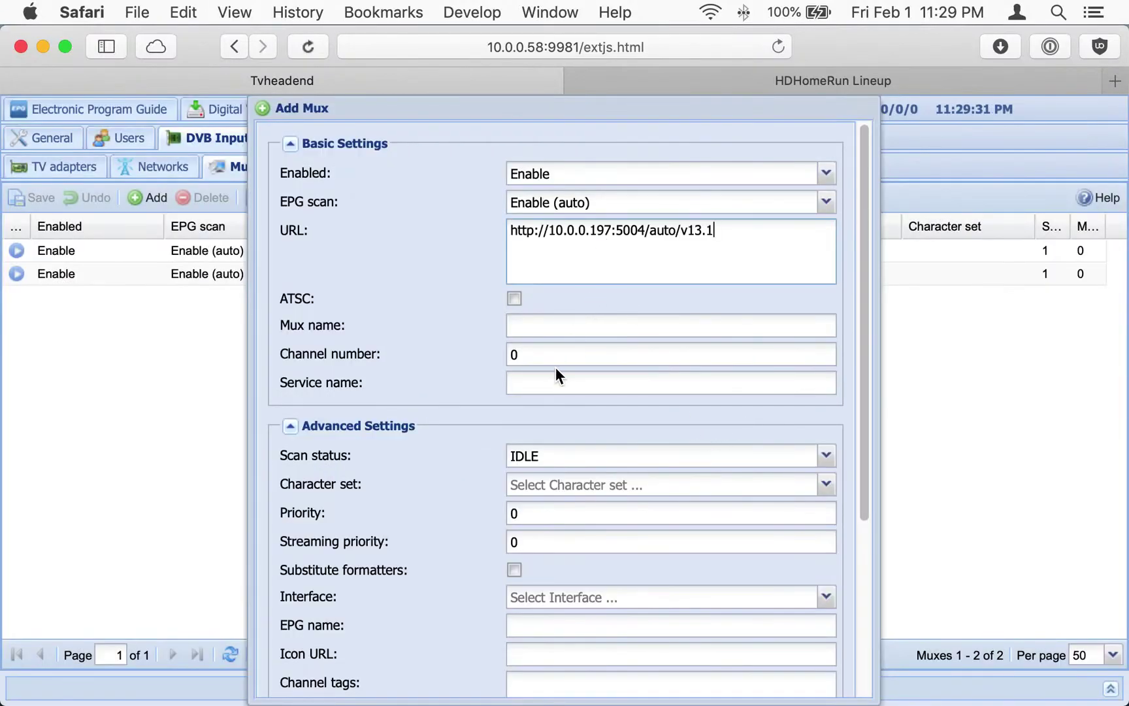
# Step: Set the new mux's channel number to 13.1 and its name to CBS, and create the mux
pyautogui.click(543, 350)
pyautogui.write('1')
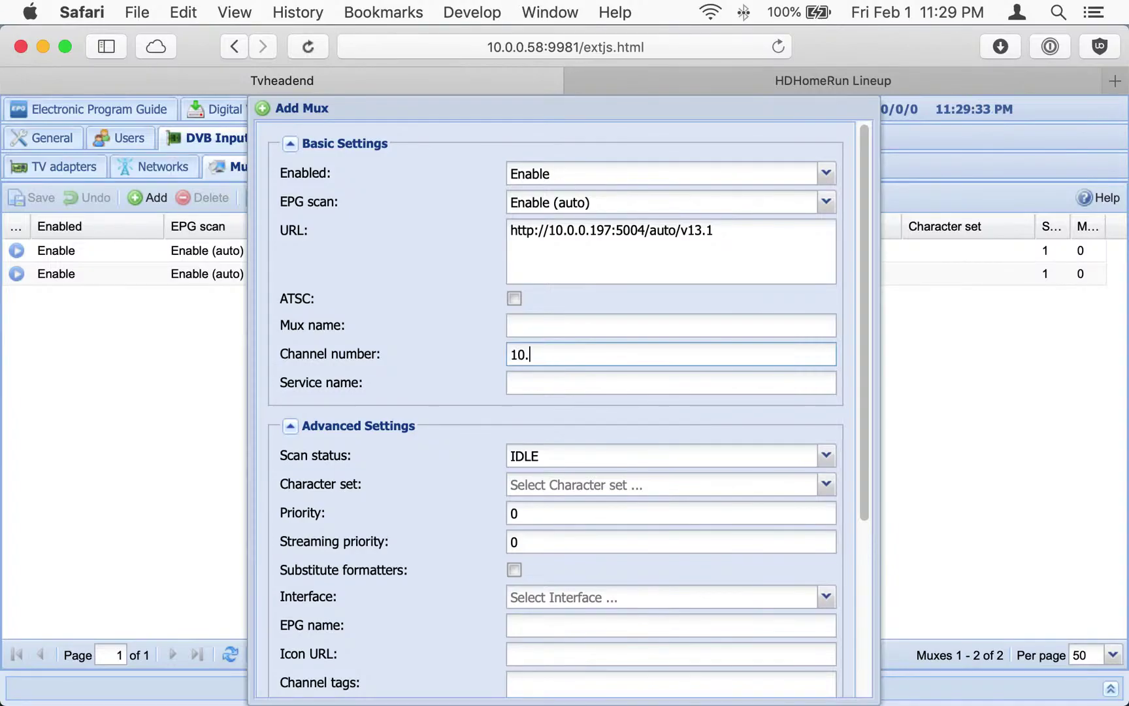
pyautogui.press('BackSpace')
pyautogui.click(554, 327)
pyautogui.write('CBS')
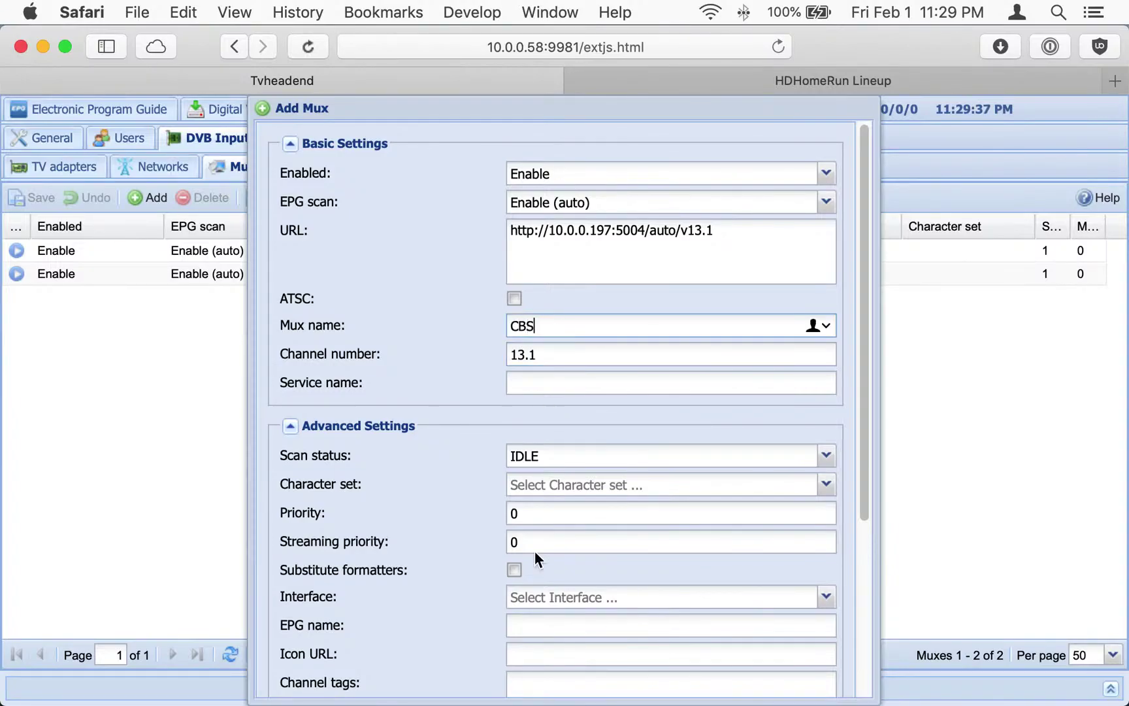
pyautogui.scroll(-5, 394, 542)
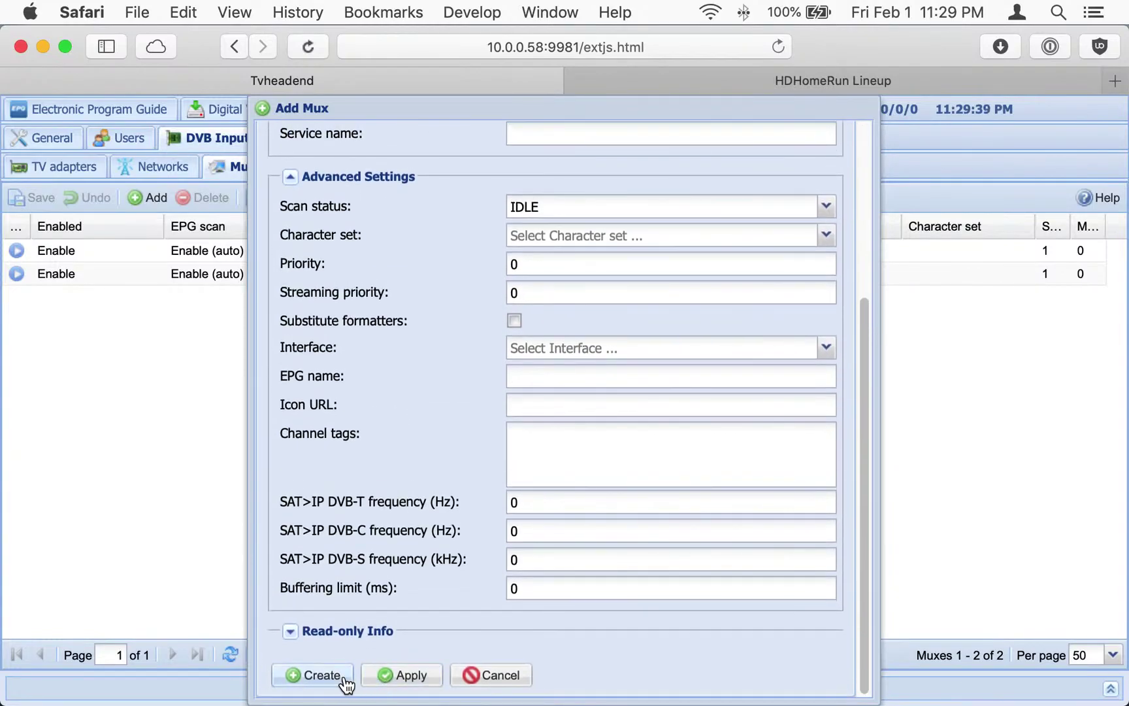
pyautogui.click(336, 677)
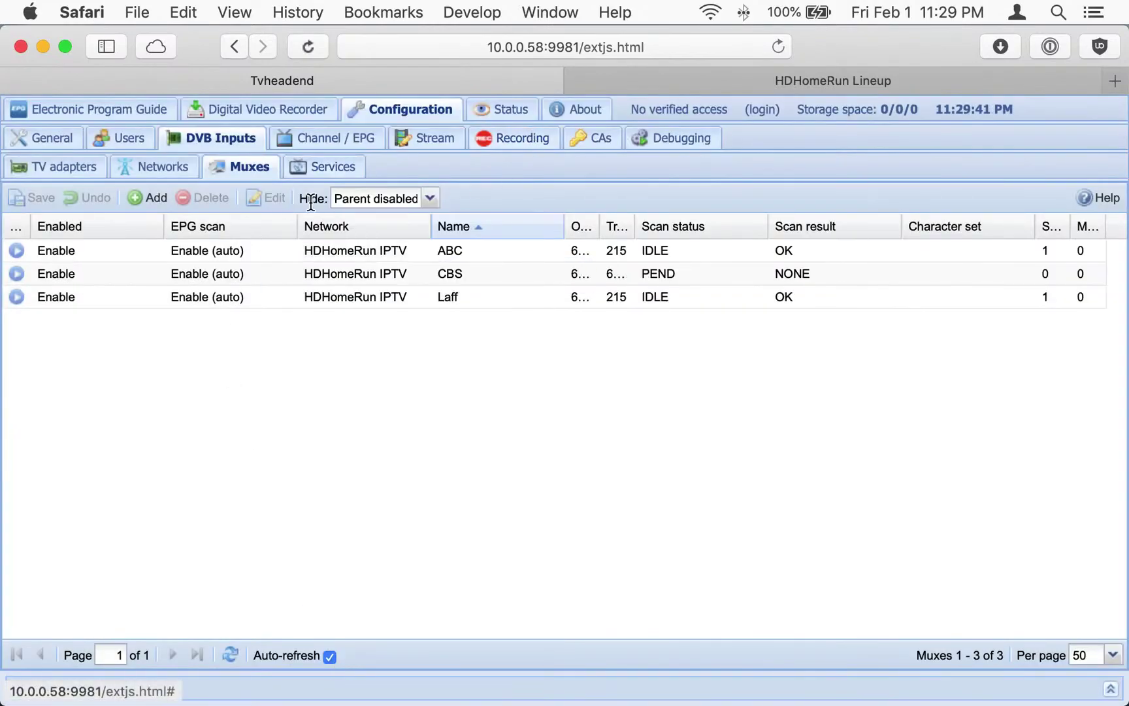
pyautogui.click(144, 197)
pyautogui.click(757, 390)
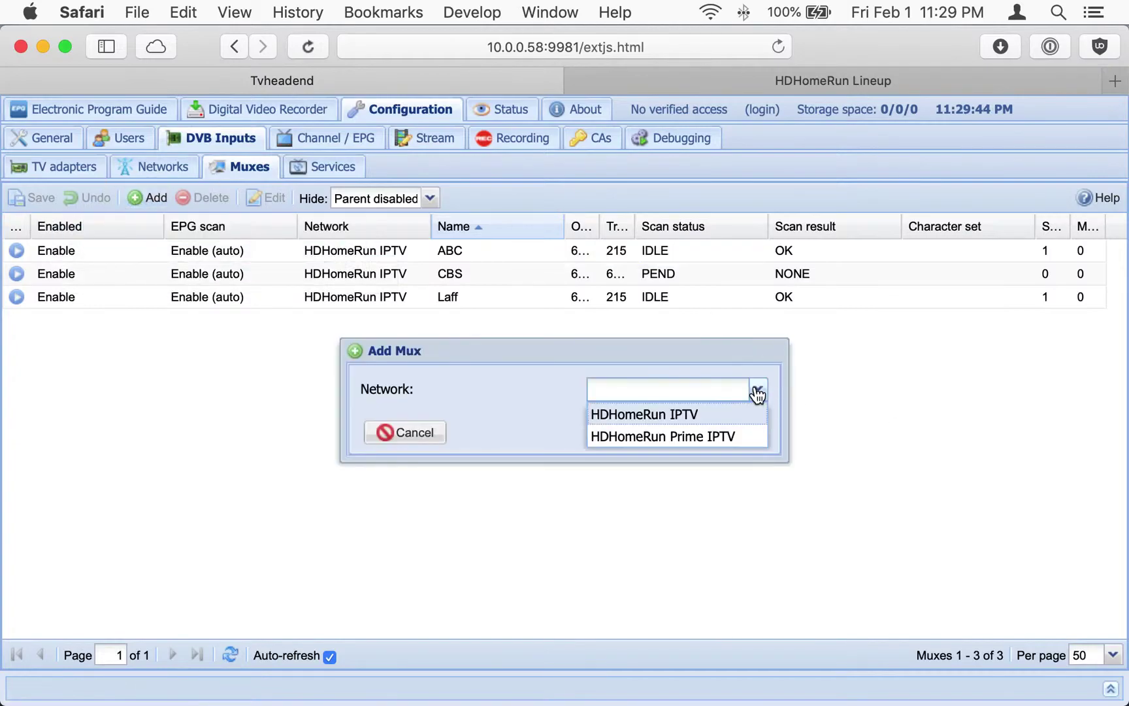
pyautogui.click(729, 434)
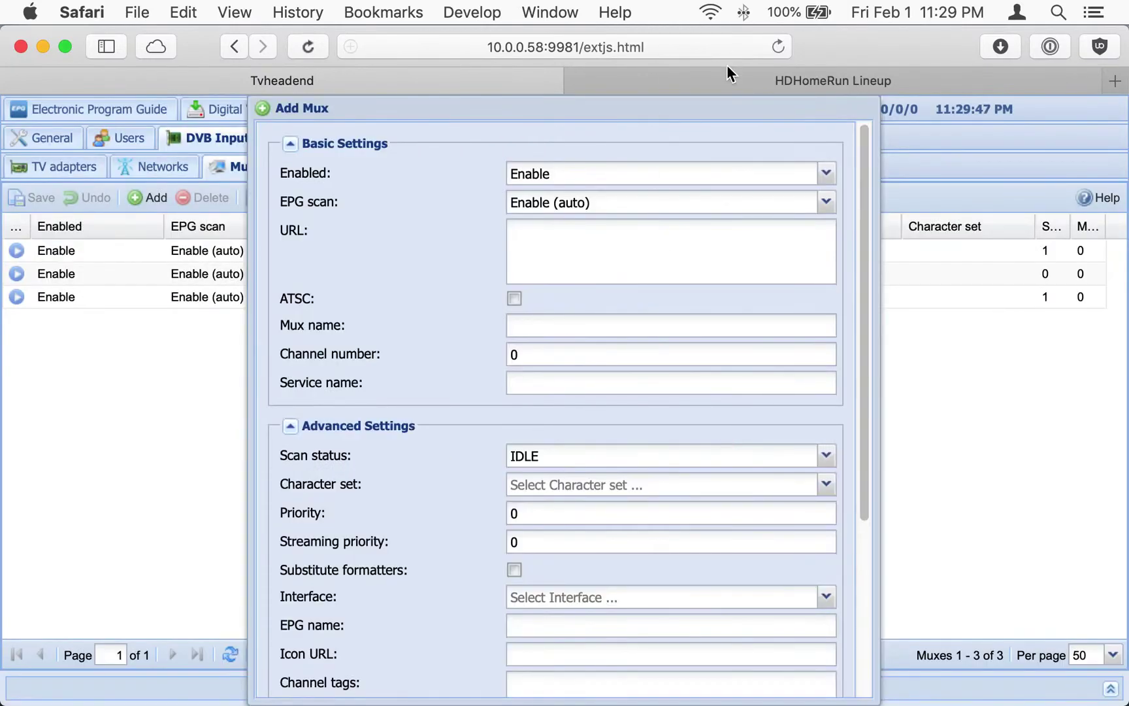
# Step: Open the channel lineup of the HDHomeRun PRIME tuner and toggle the status marker of channel 2, ESPN
pyautogui.click(727, 70)
pyautogui.click(238, 43)
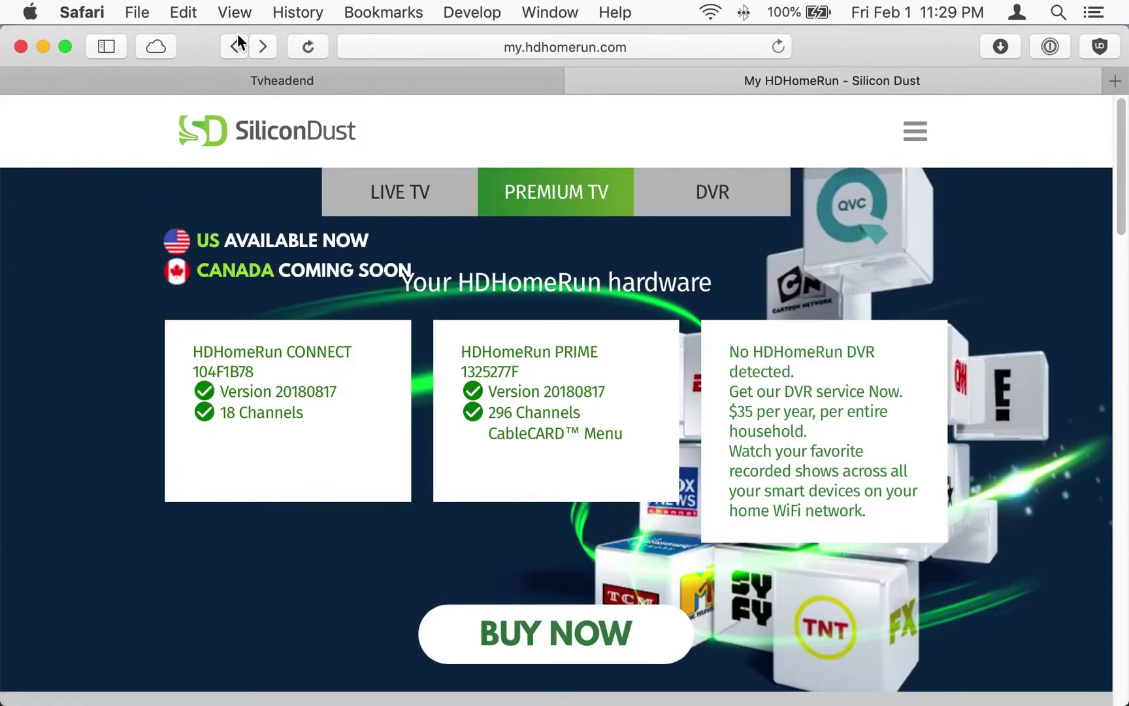
pyautogui.click(538, 412)
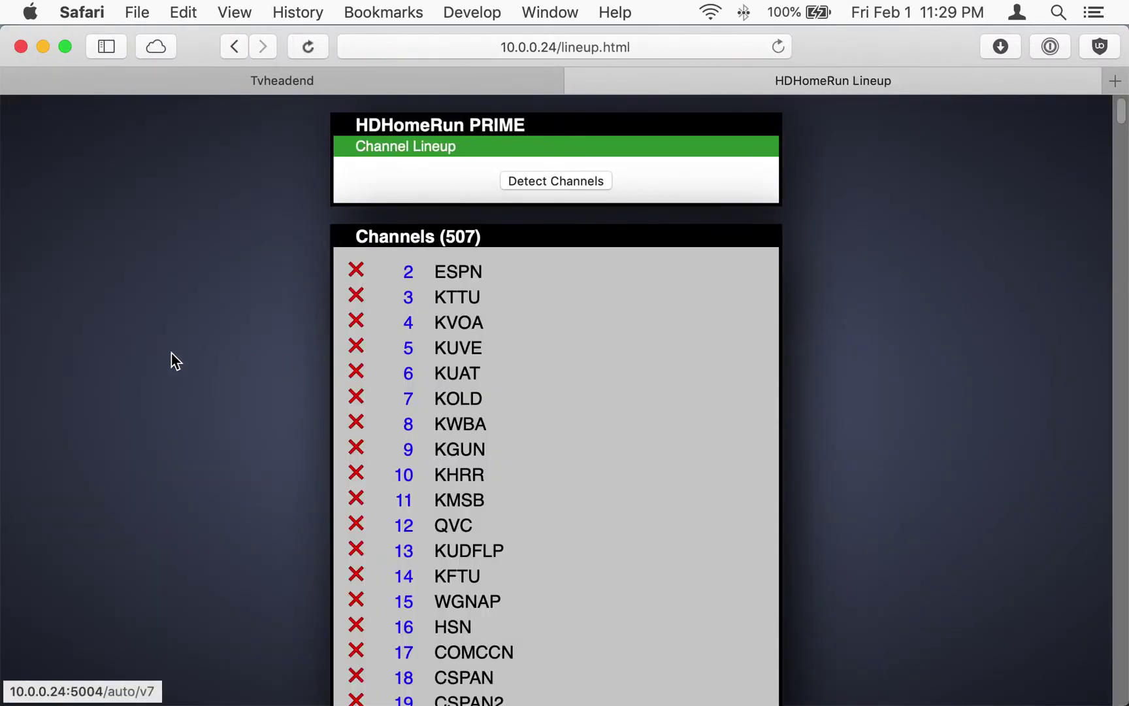
pyautogui.scroll(-10, 171, 360)
pyautogui.scroll(10, 171, 360)
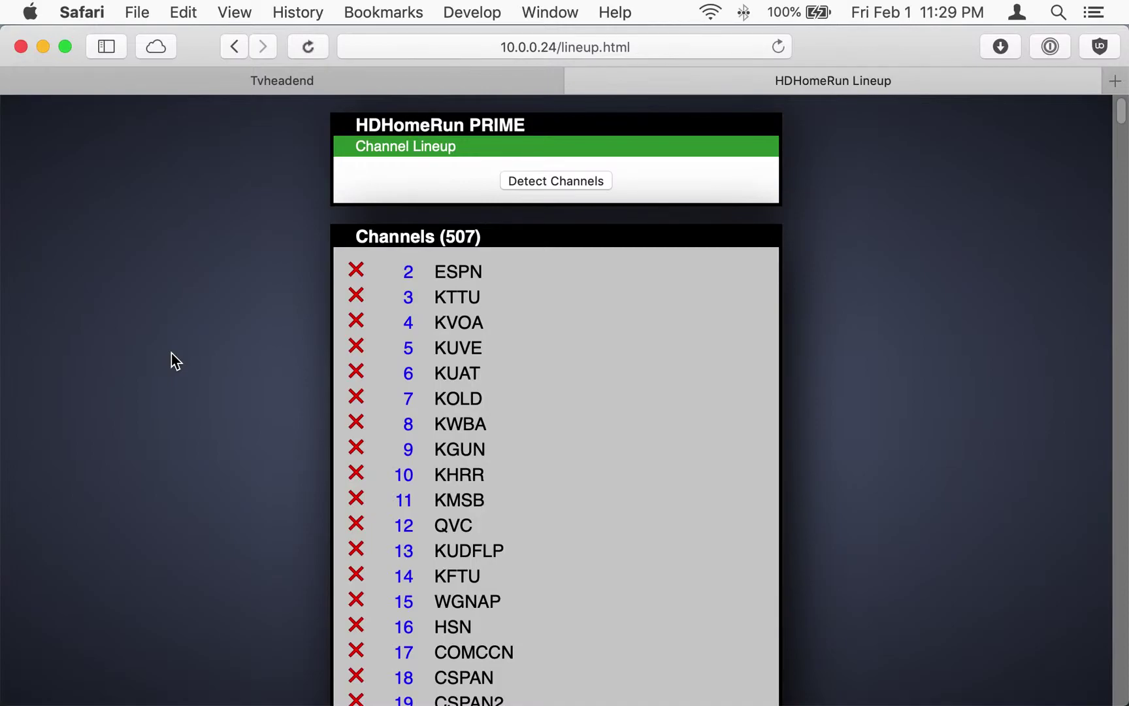
pyautogui.scroll(-15, 175, 360)
pyautogui.scroll(5, 175, 360)
pyautogui.scroll(8, 175, 360)
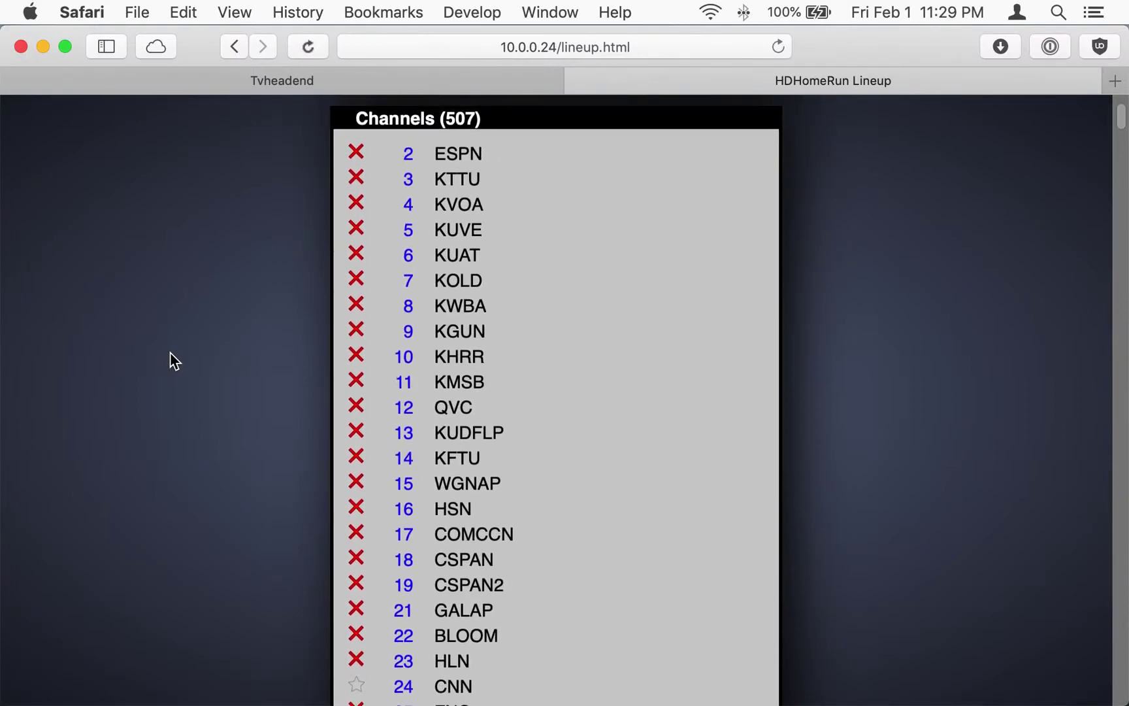
pyautogui.click(357, 155)
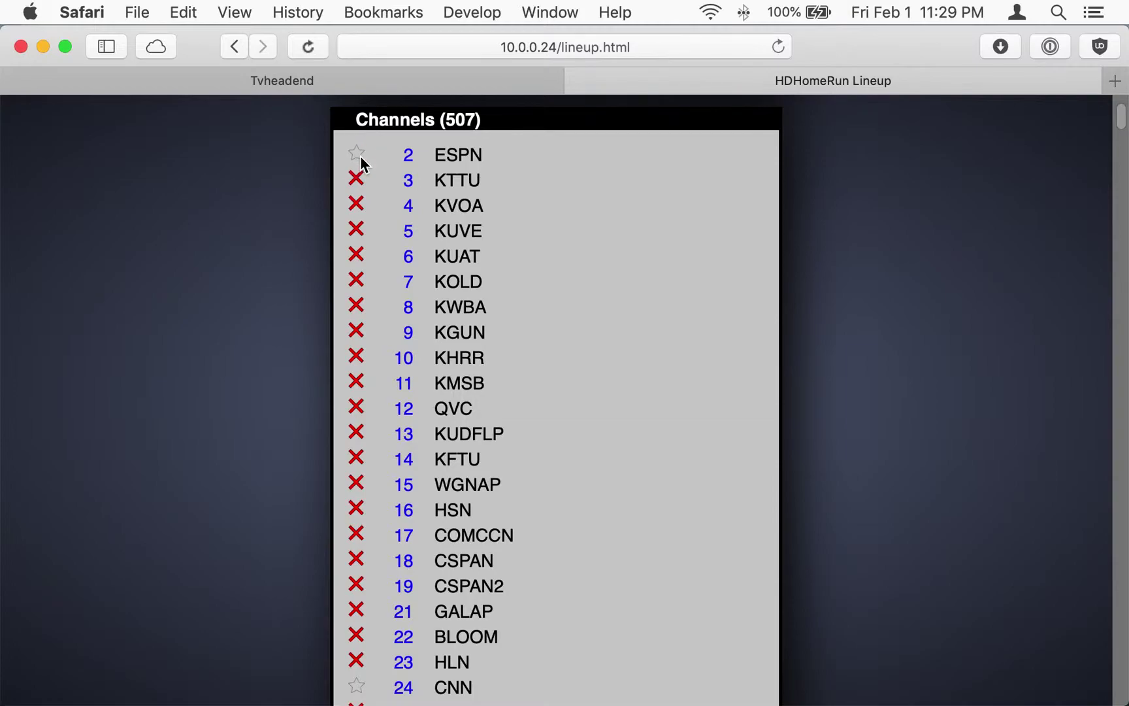
pyautogui.click(357, 154)
# Step: Find channel 210, KGUNDT, in the HDHomeRun PRIME lineup and copy its stream link
pyautogui.scroll(-12, 255, 310)
pyautogui.scroll(-11, 261, 312)
pyautogui.scroll(18, 261, 313)
pyautogui.scroll(-14, 262, 312)
pyautogui.scroll(-20, 259, 307)
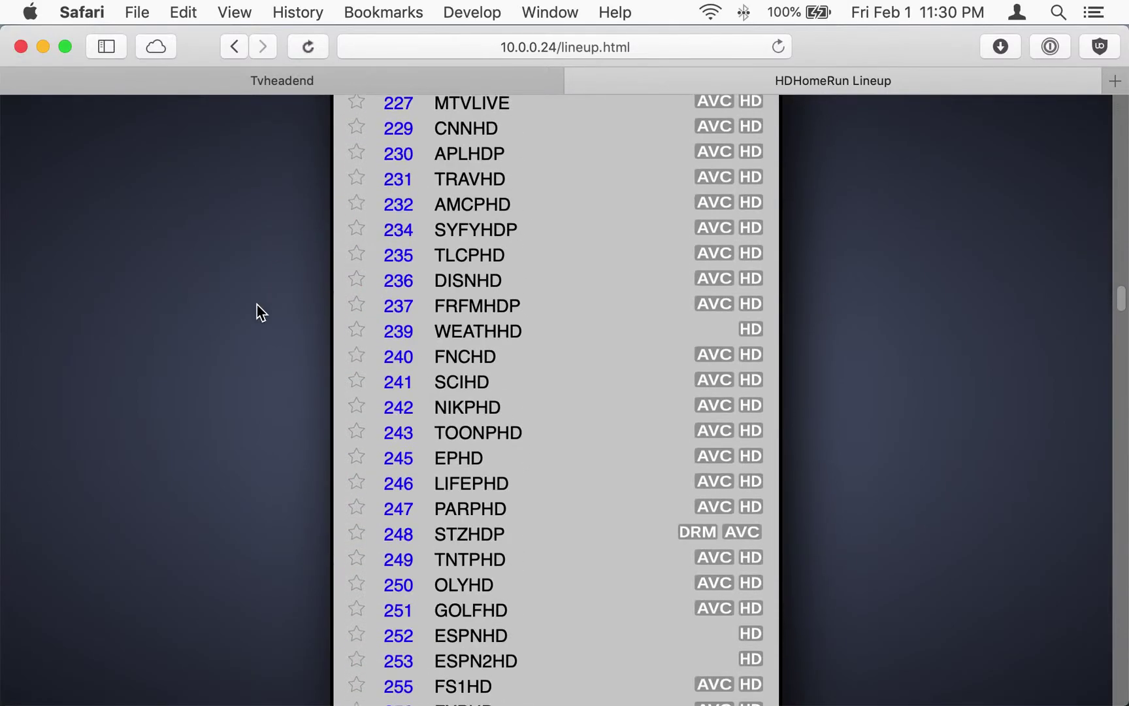
pyautogui.scroll(5, 258, 307)
pyautogui.scroll(15, 257, 304)
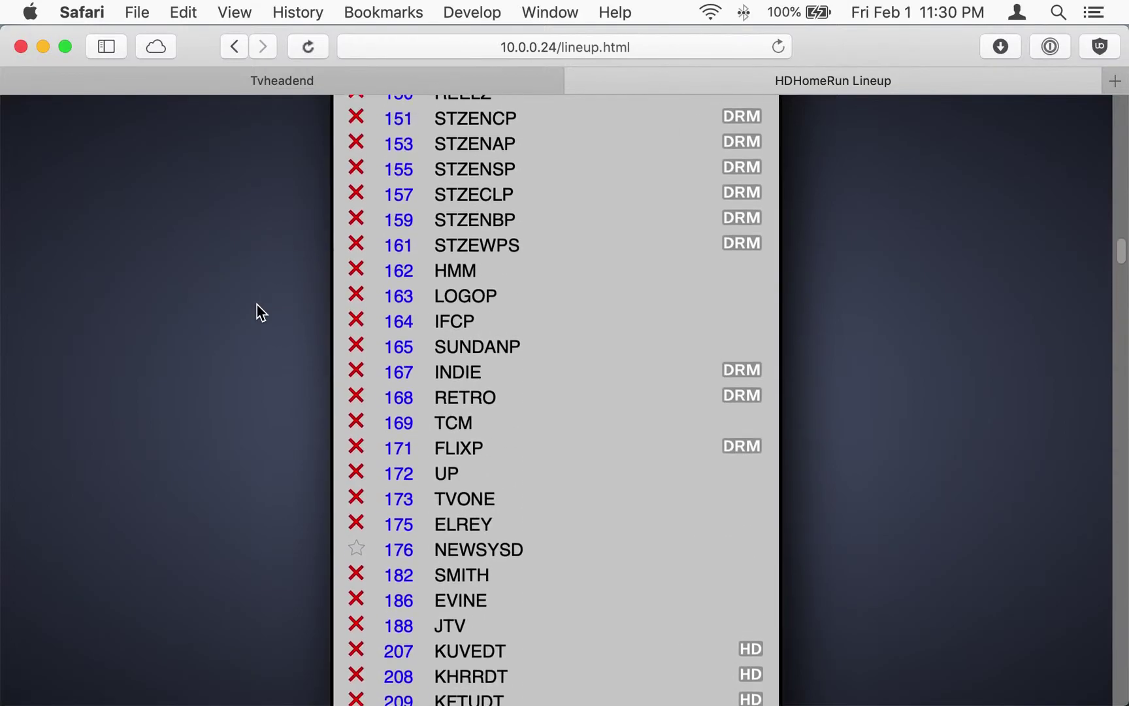
pyautogui.scroll(-8, 257, 304)
pyautogui.scroll(-1, 256, 305)
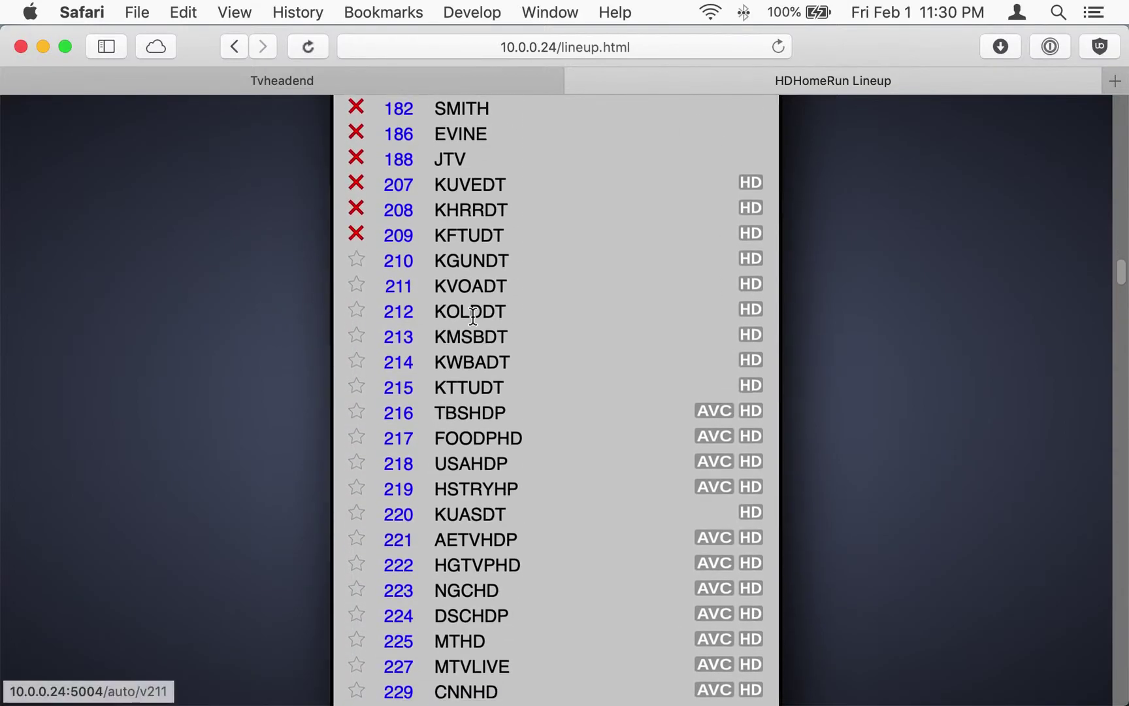
pyautogui.rightClick(396, 262)
pyautogui.click(434, 426)
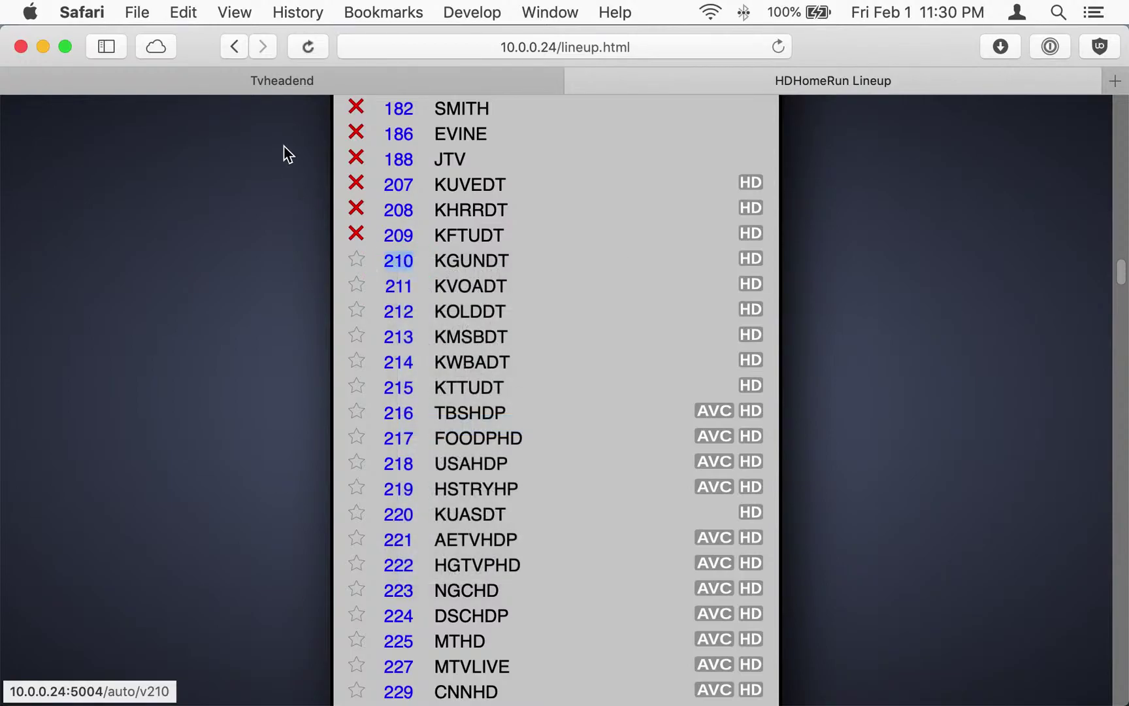
# Step: Return to the Tvheadend page and cancel the open Add Mux form
pyautogui.click(288, 80)
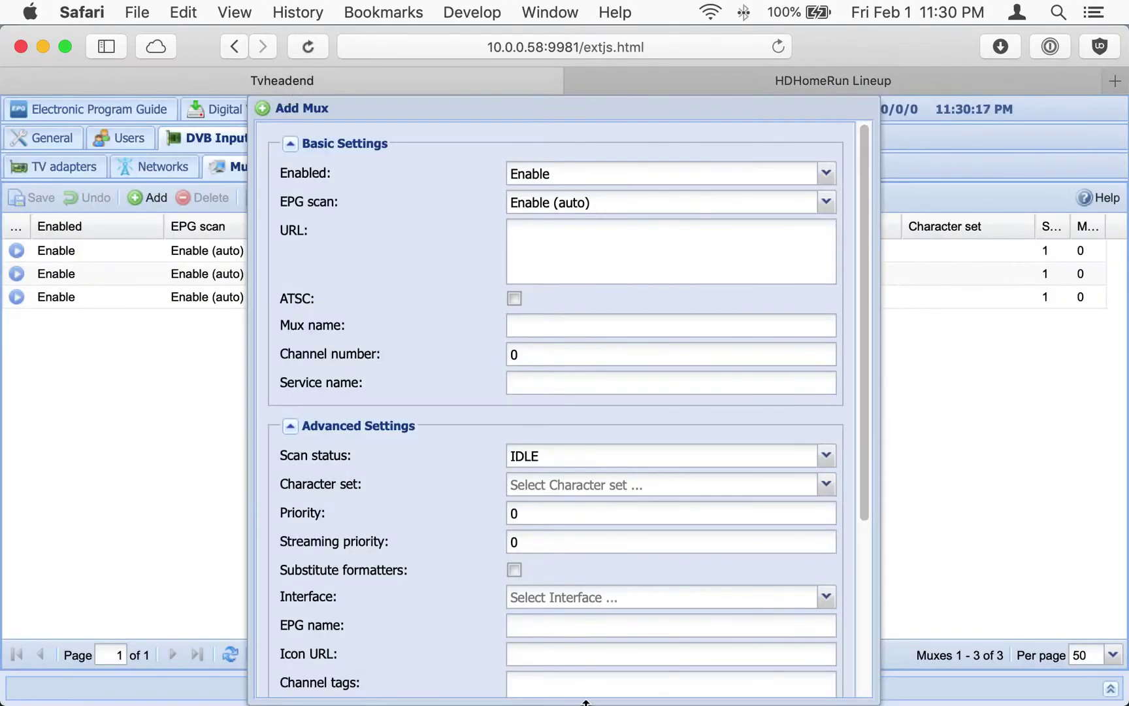
pyautogui.scroll(-5, 471, 545)
pyautogui.click(491, 675)
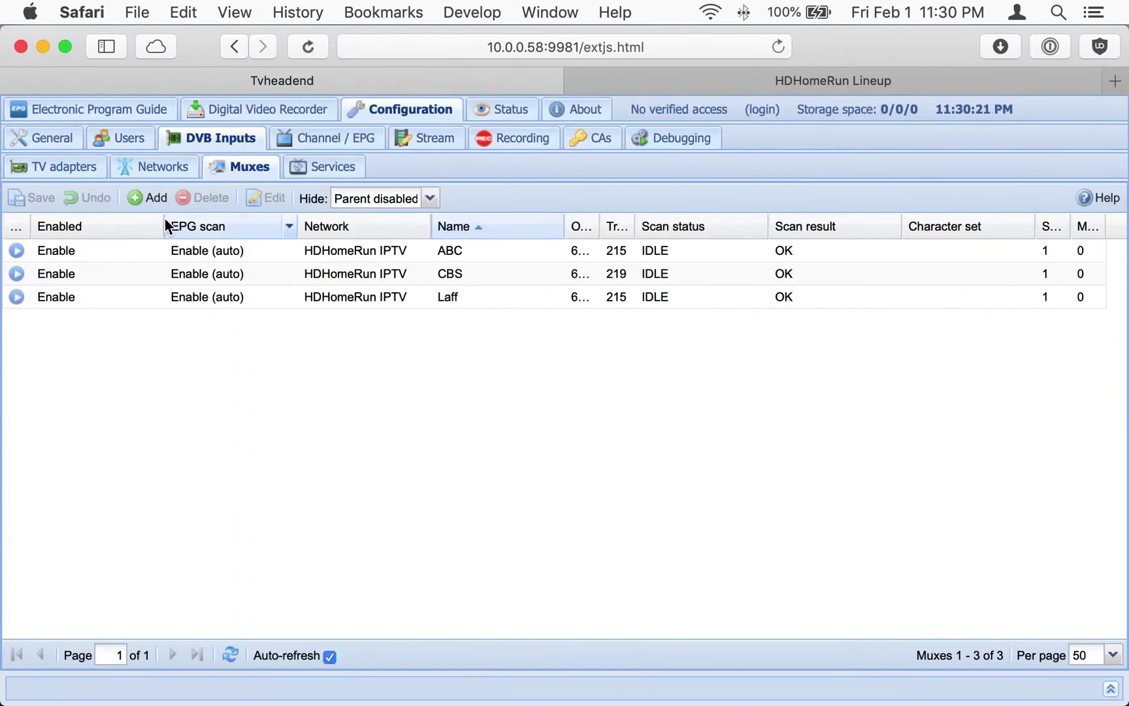
# Step: Start a new mux on the HDHomeRun Prime IPTV network, naming it ABC with channel number 9.1
pyautogui.click(145, 197)
pyautogui.click(758, 391)
pyautogui.click(744, 441)
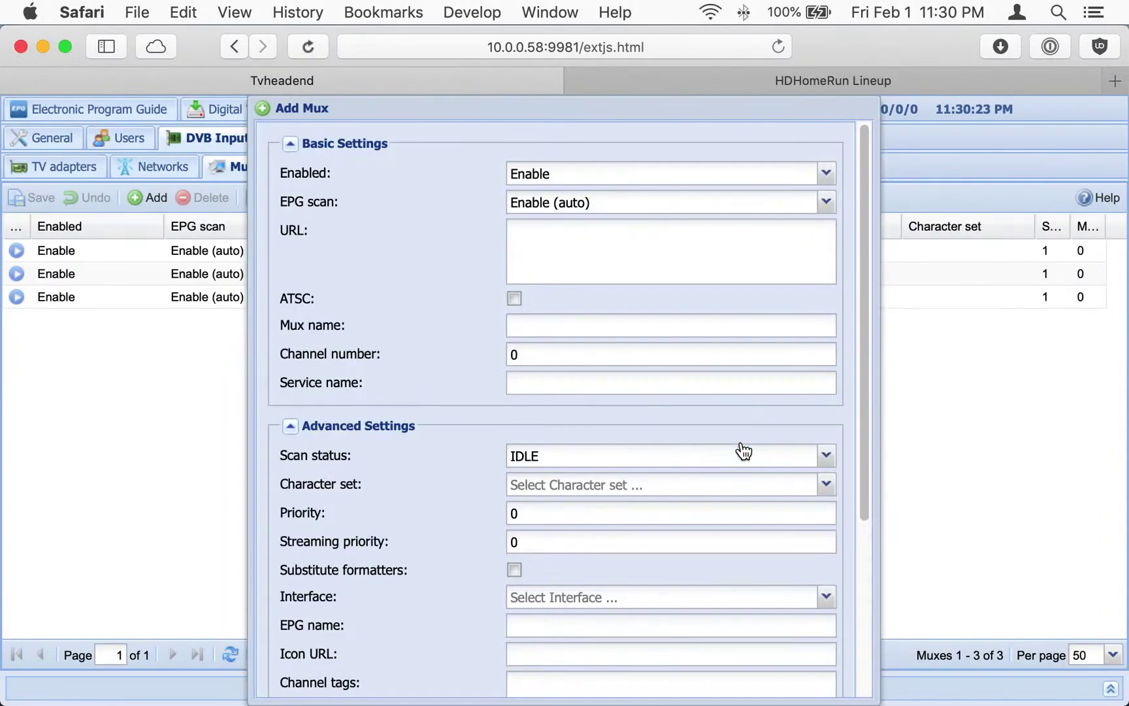
pyautogui.click(560, 327)
pyautogui.write('ABC')
pyautogui.click(534, 359)
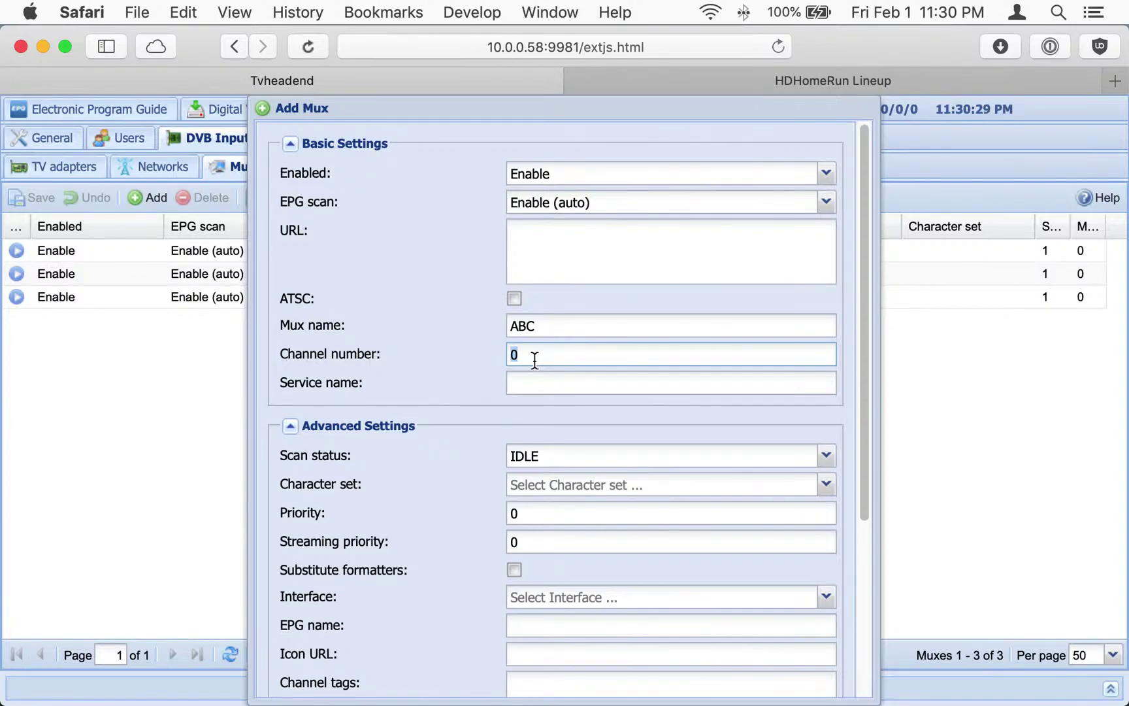
pyautogui.write('9.1')
pyautogui.click(541, 262)
pyautogui.press('super+v')
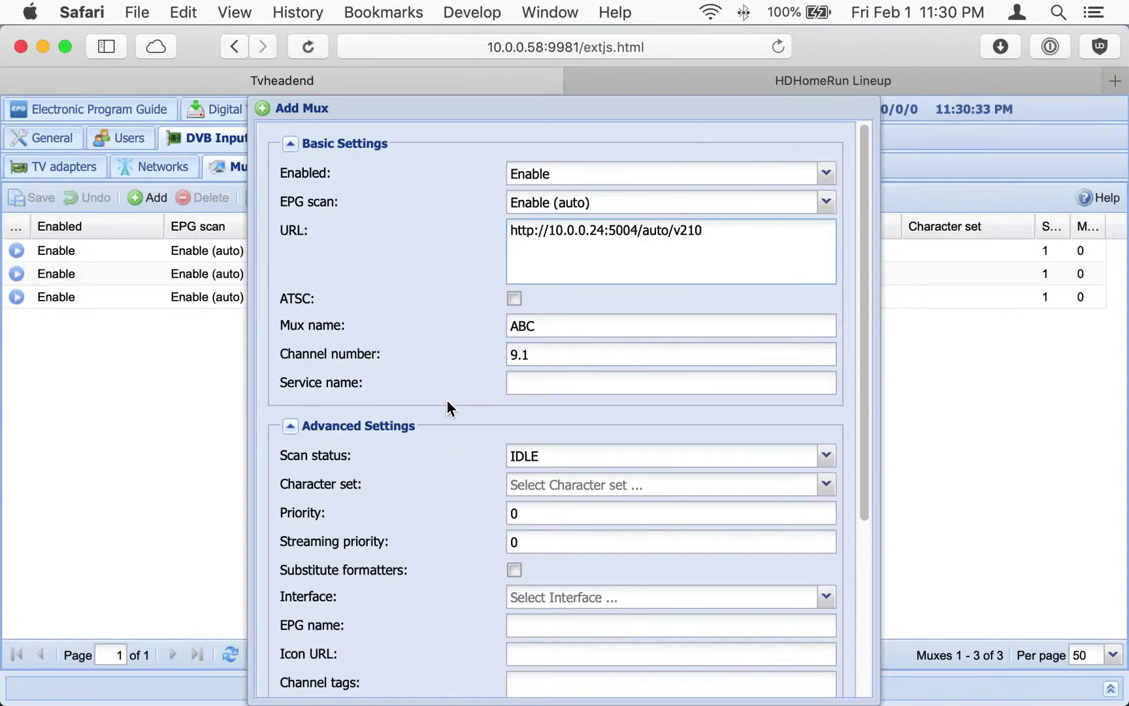
pyautogui.scroll(-5, 447, 400)
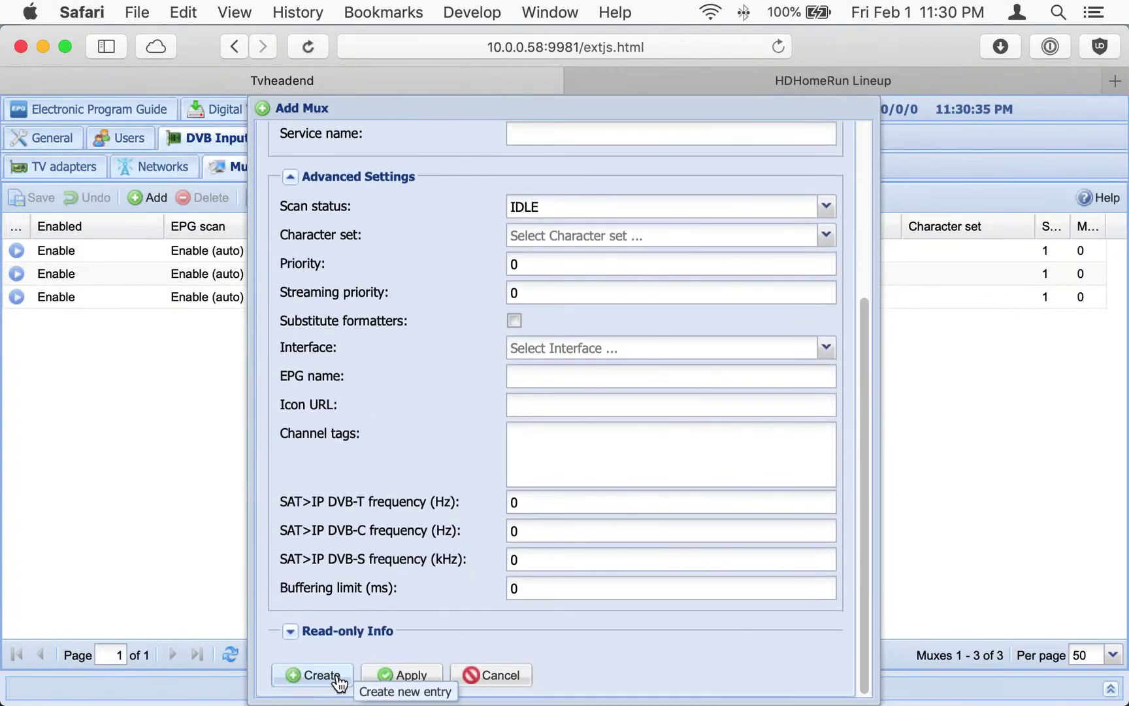
pyautogui.click(349, 683)
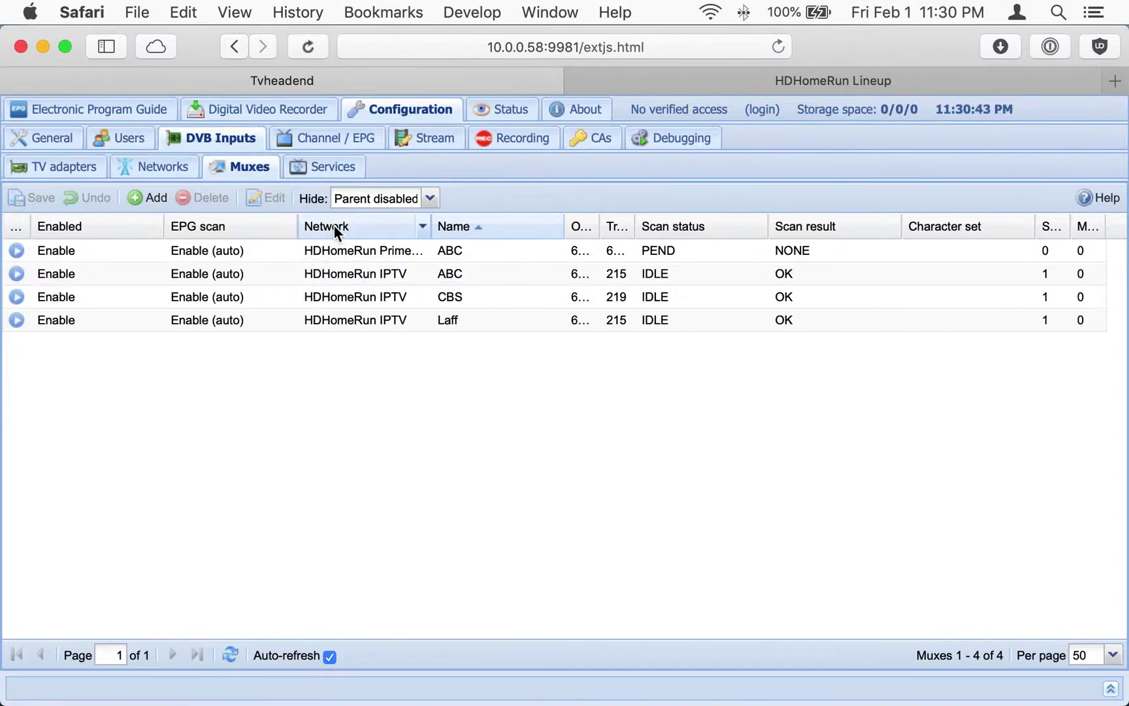
# Step: In the channel configuration, create a channel named ABC that uses the service HDHomeRun IPTV/ABC/{PMT:48}
pyautogui.click(352, 134)
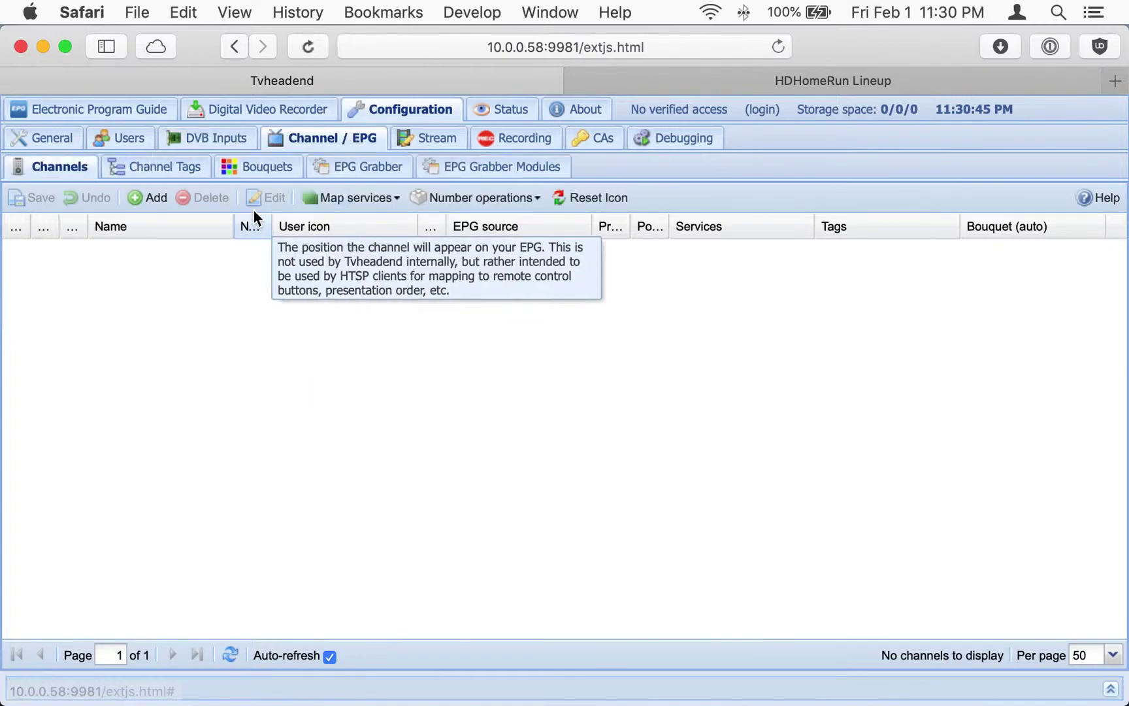
pyautogui.click(221, 139)
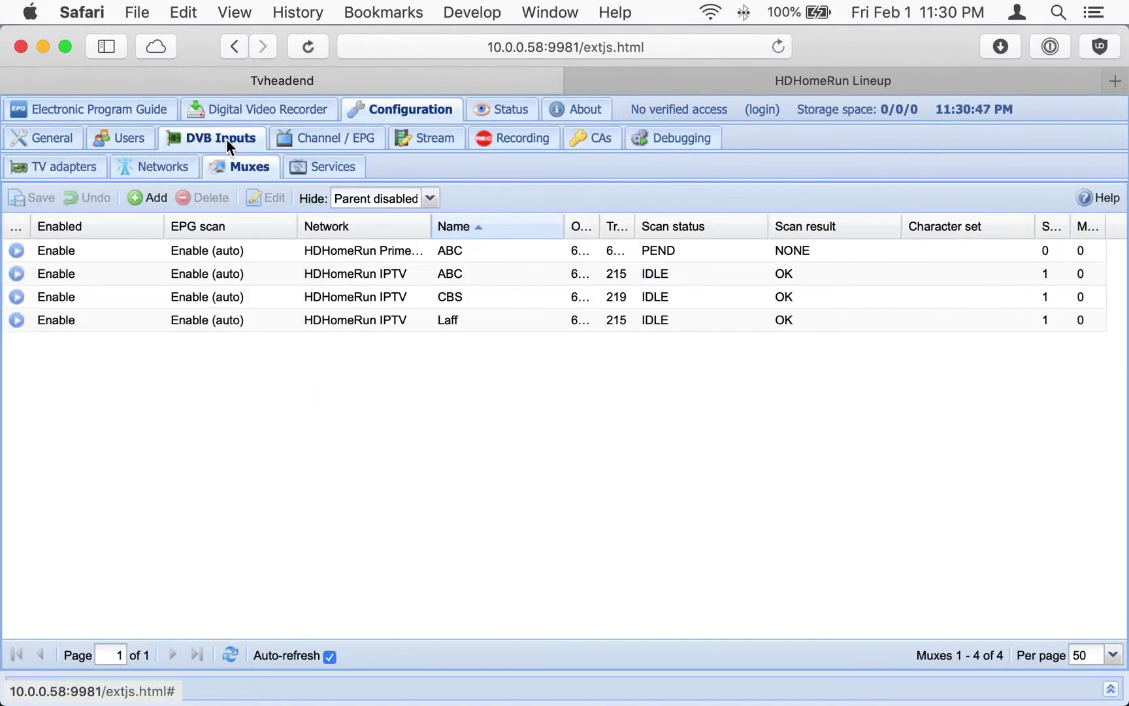
pyautogui.click(330, 140)
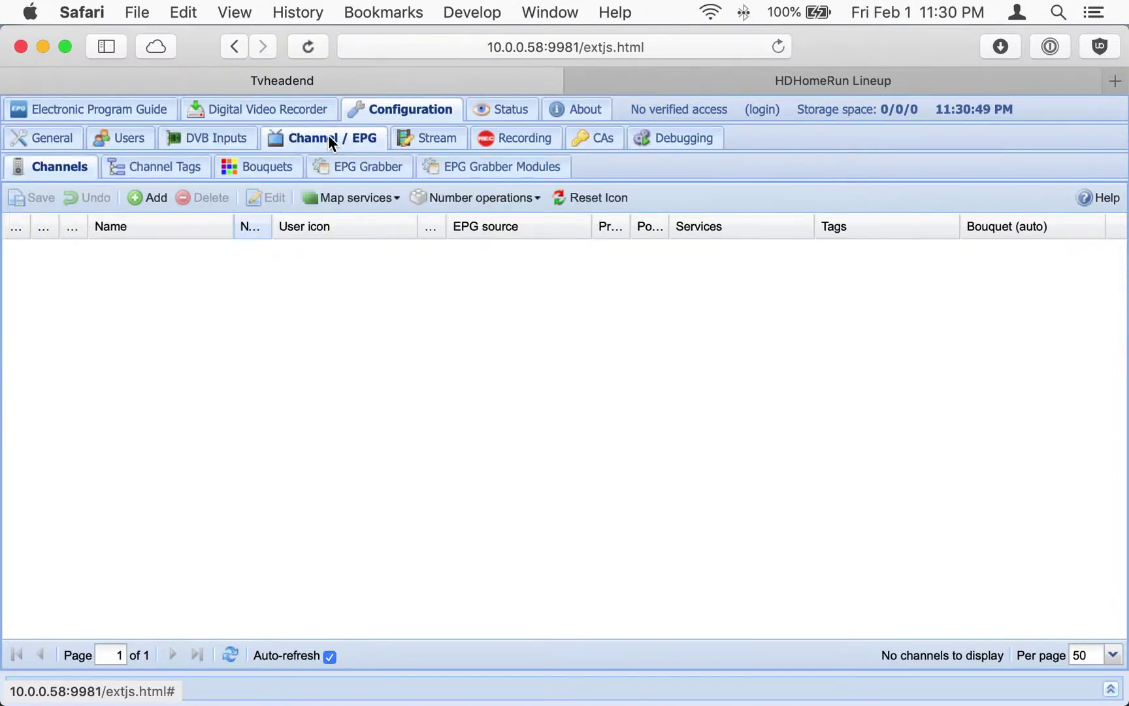
pyautogui.click(137, 208)
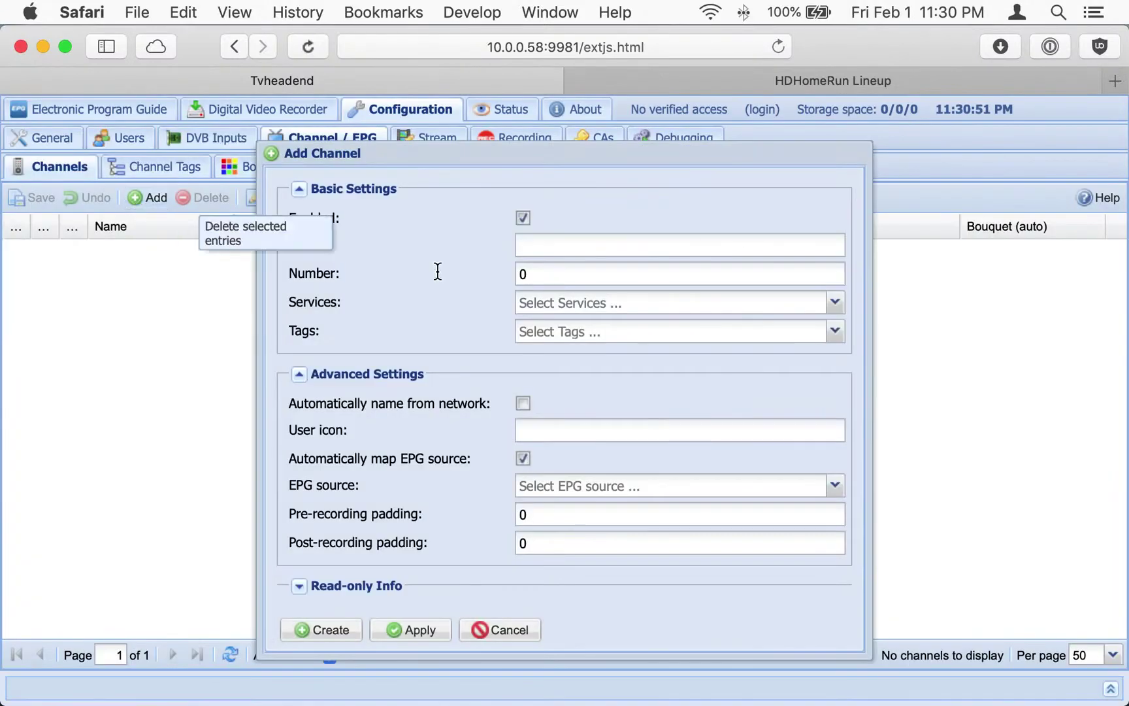
pyautogui.click(533, 247)
pyautogui.write('ABC')
pyautogui.click(835, 302)
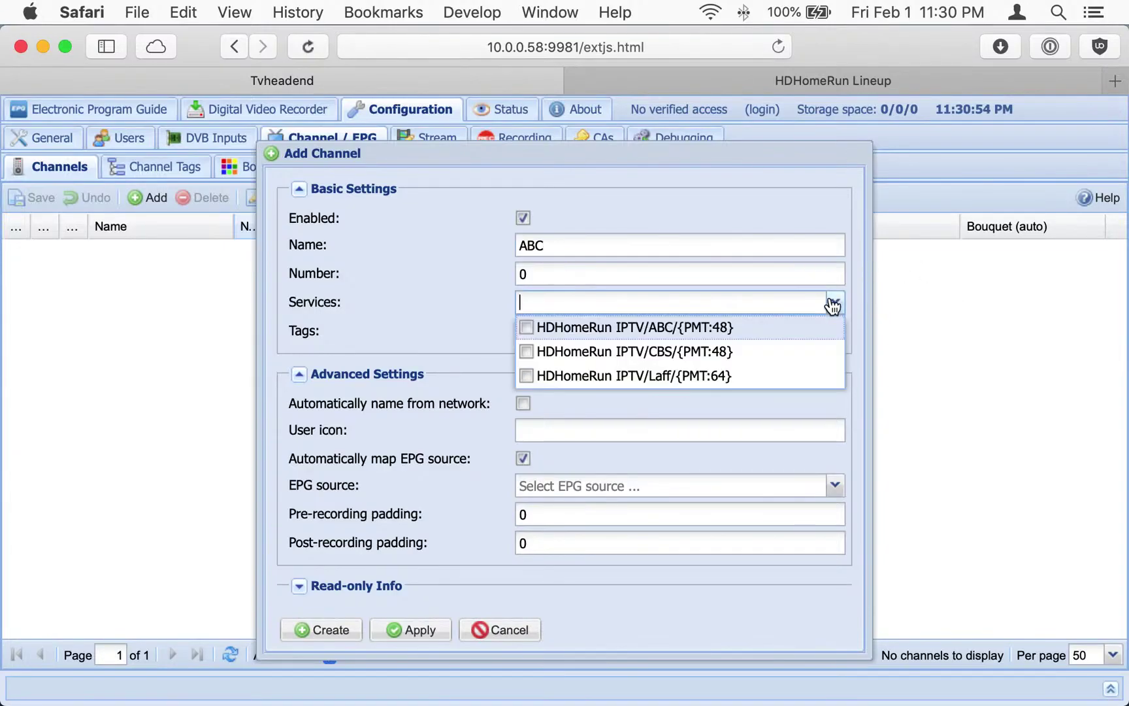
pyautogui.click(744, 335)
pyautogui.click(443, 302)
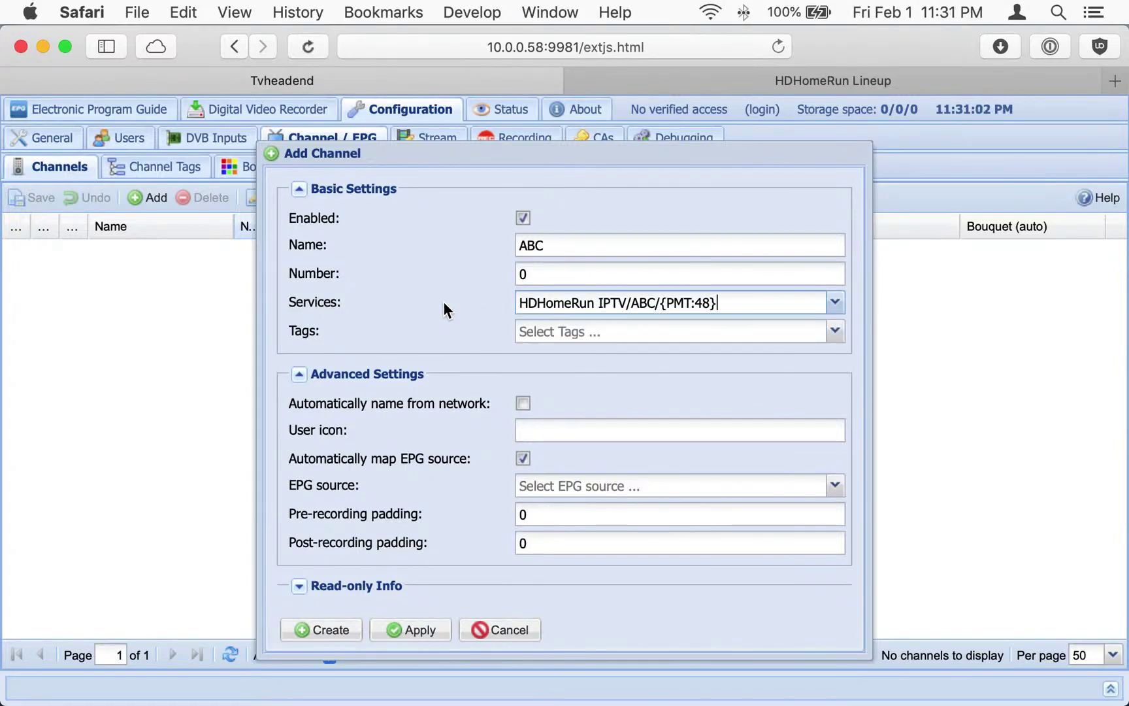
pyautogui.click(349, 628)
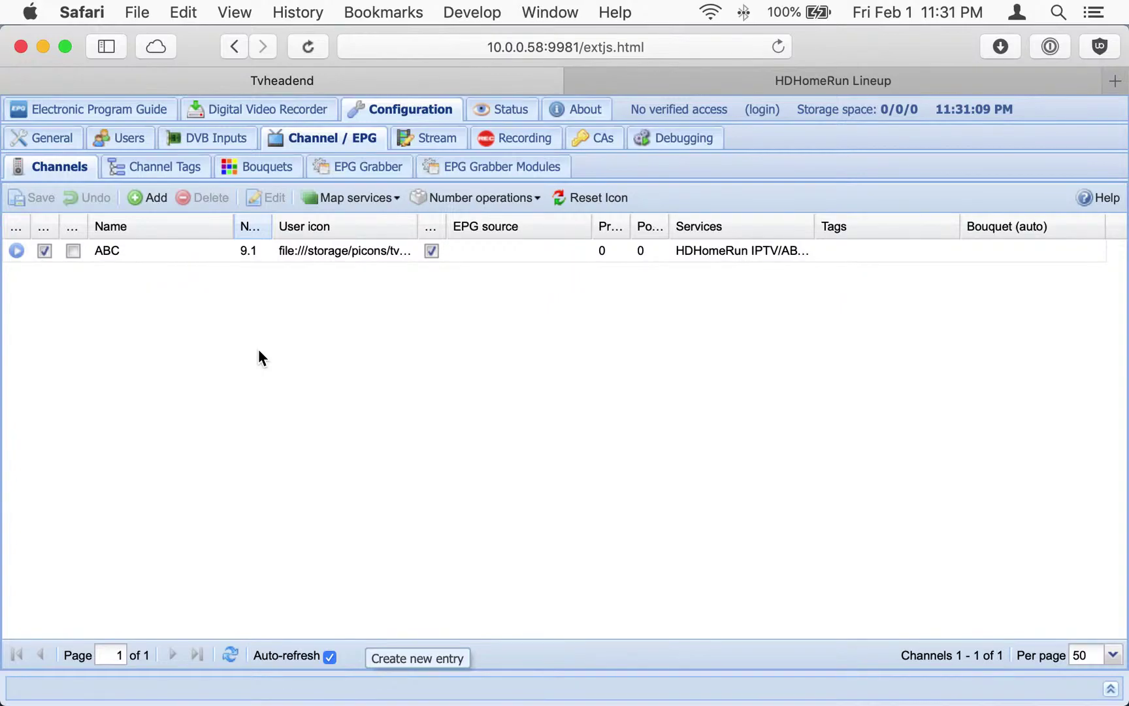
# Step: Create a channel named CBS that uses the service HDHomeRun IPTV/CBS/{PMT:48}
pyautogui.click(147, 198)
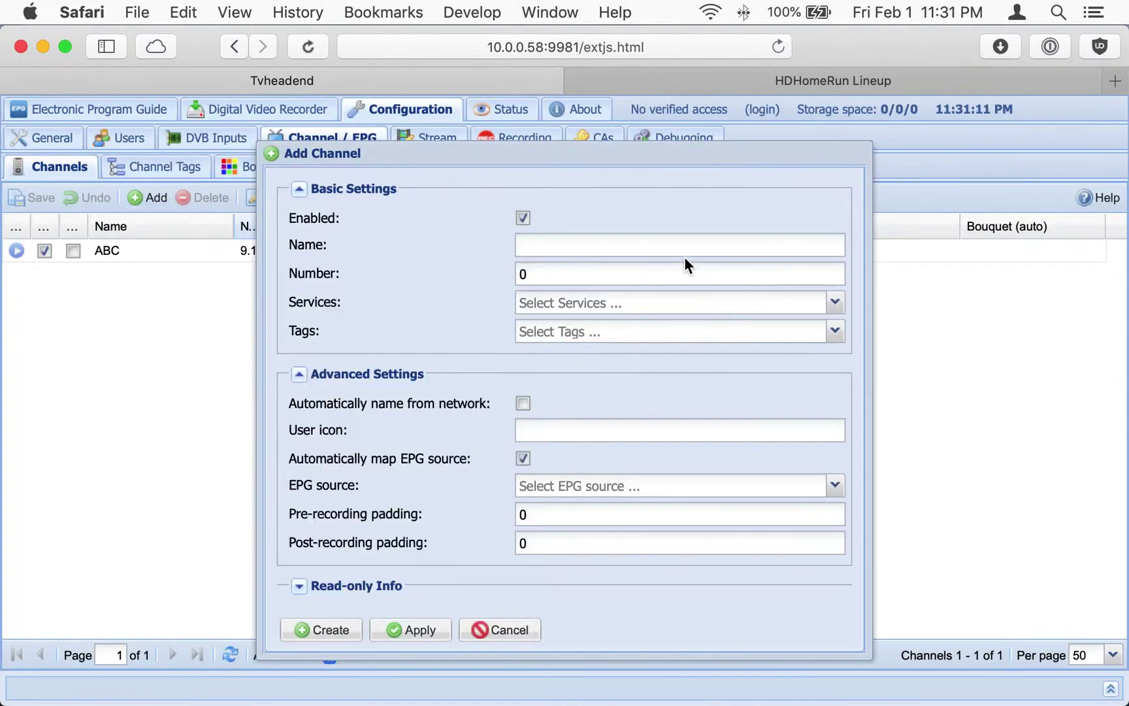
pyautogui.click(689, 234)
pyautogui.click(689, 237)
pyautogui.write('CBS')
pyautogui.click(834, 301)
pyautogui.click(756, 353)
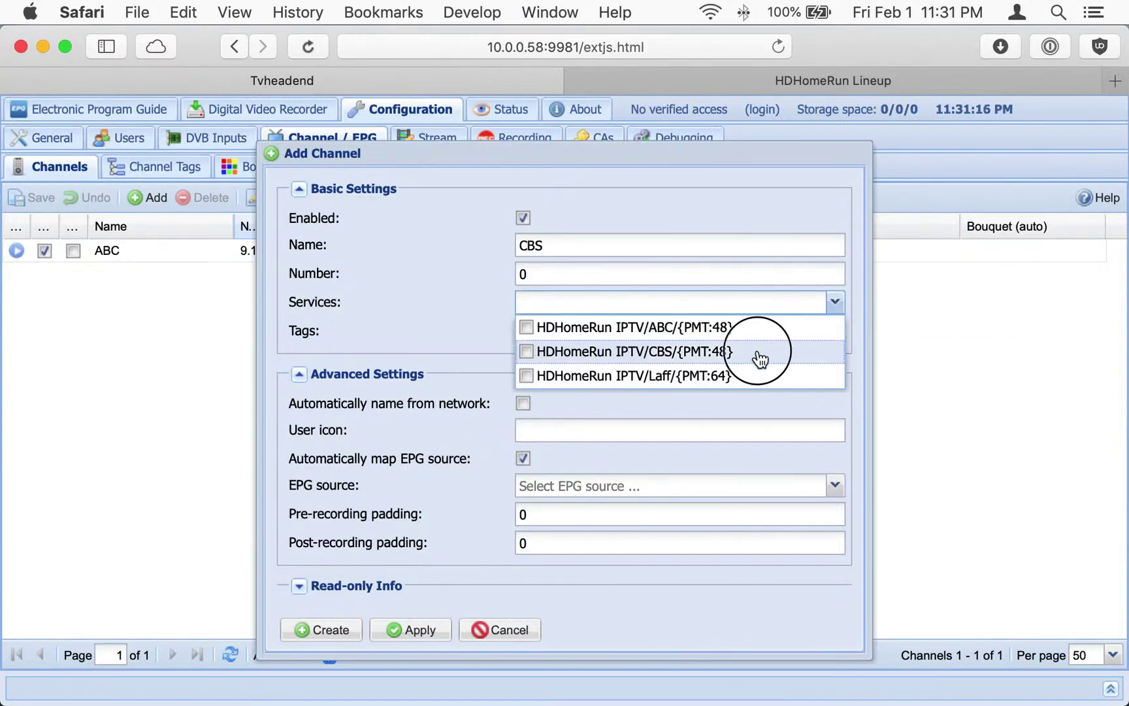
pyautogui.click(350, 628)
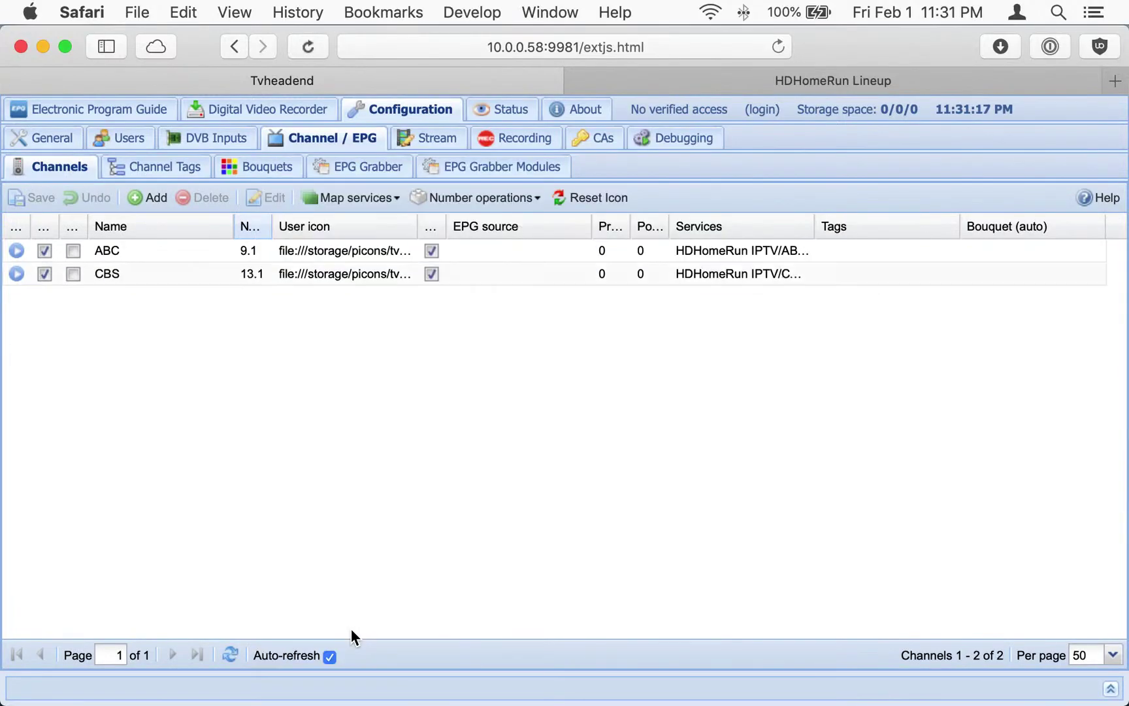
# Step: Create a channel named Laff that uses the service HDHomeRun IPTV/Laff/{PMT:64}
pyautogui.click(151, 197)
pyautogui.click(608, 243)
pyautogui.write('Laff')
pyautogui.click(834, 302)
pyautogui.click(719, 376)
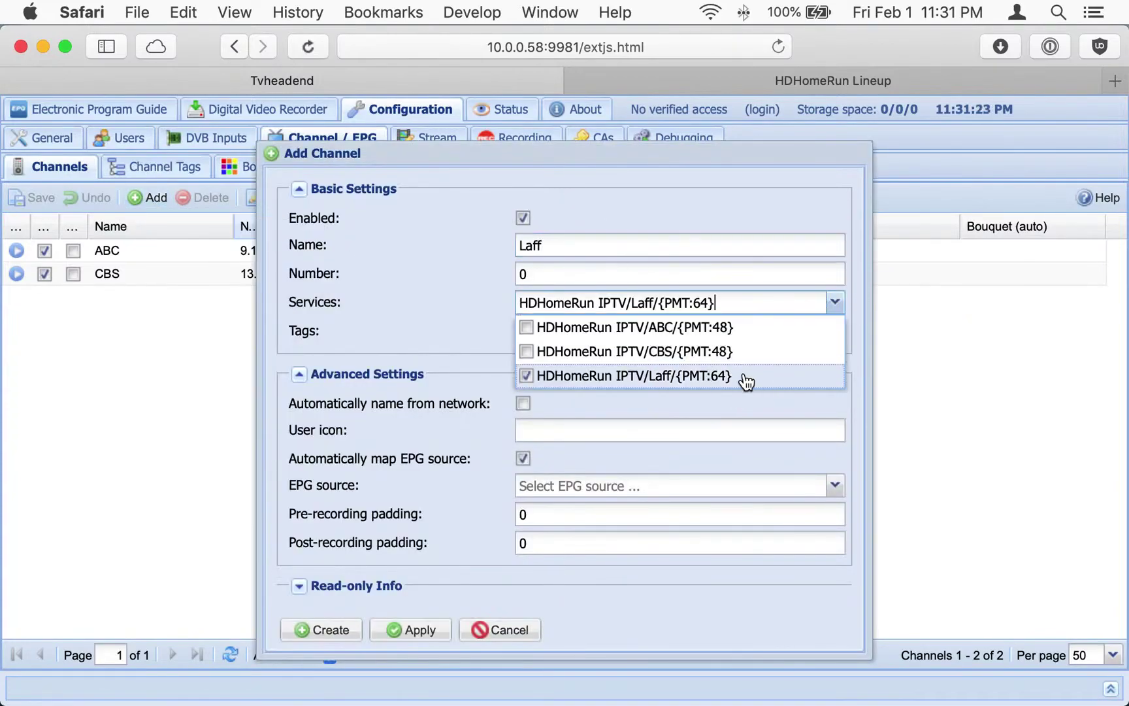
pyautogui.click(337, 311)
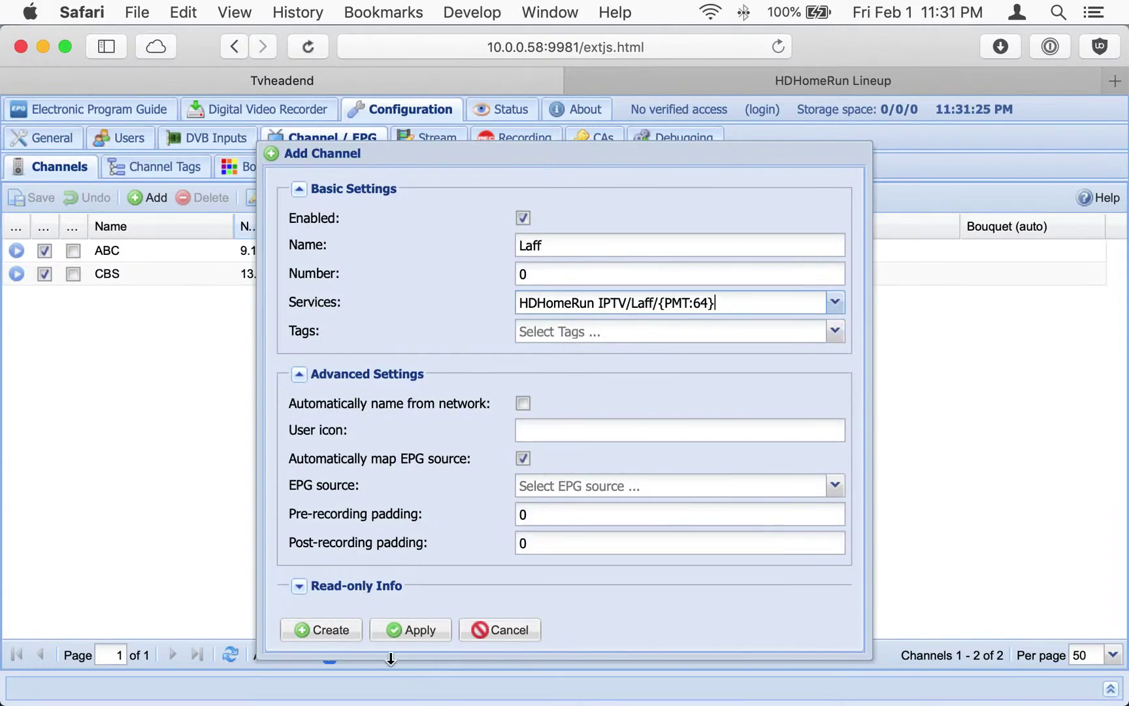
pyautogui.click(327, 629)
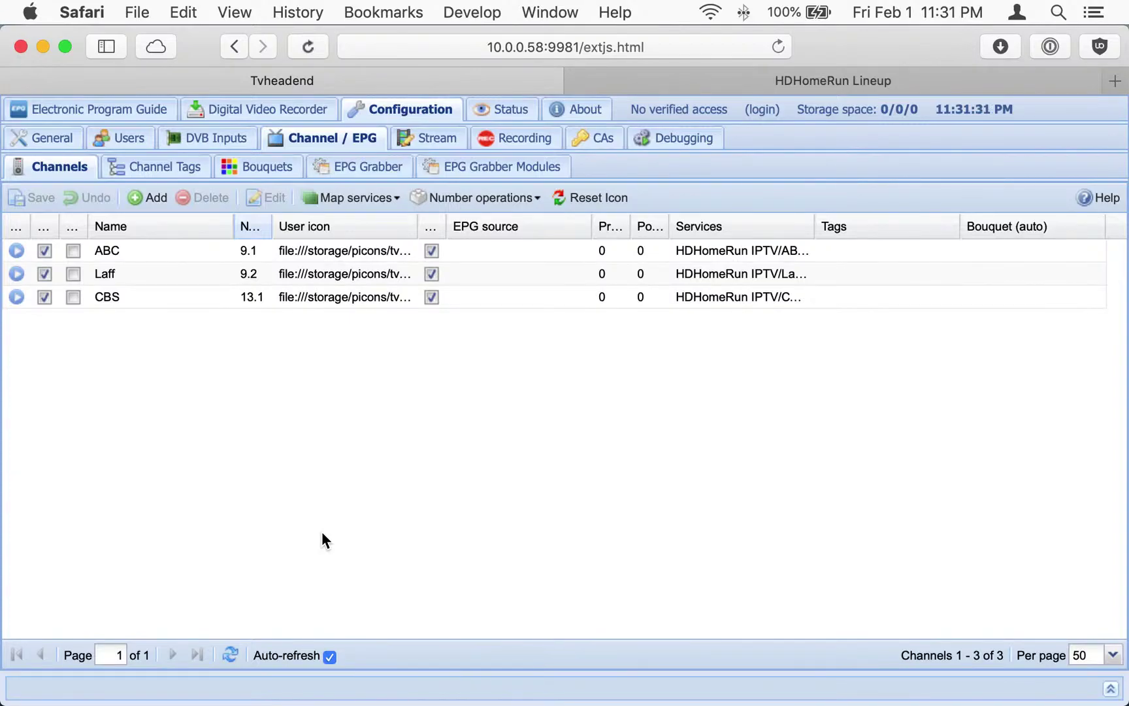
# Step: Examine the TV adapters detected under the DVB inputs alongside the HDHomeRun PRIME channel lineup
pyautogui.click(216, 251)
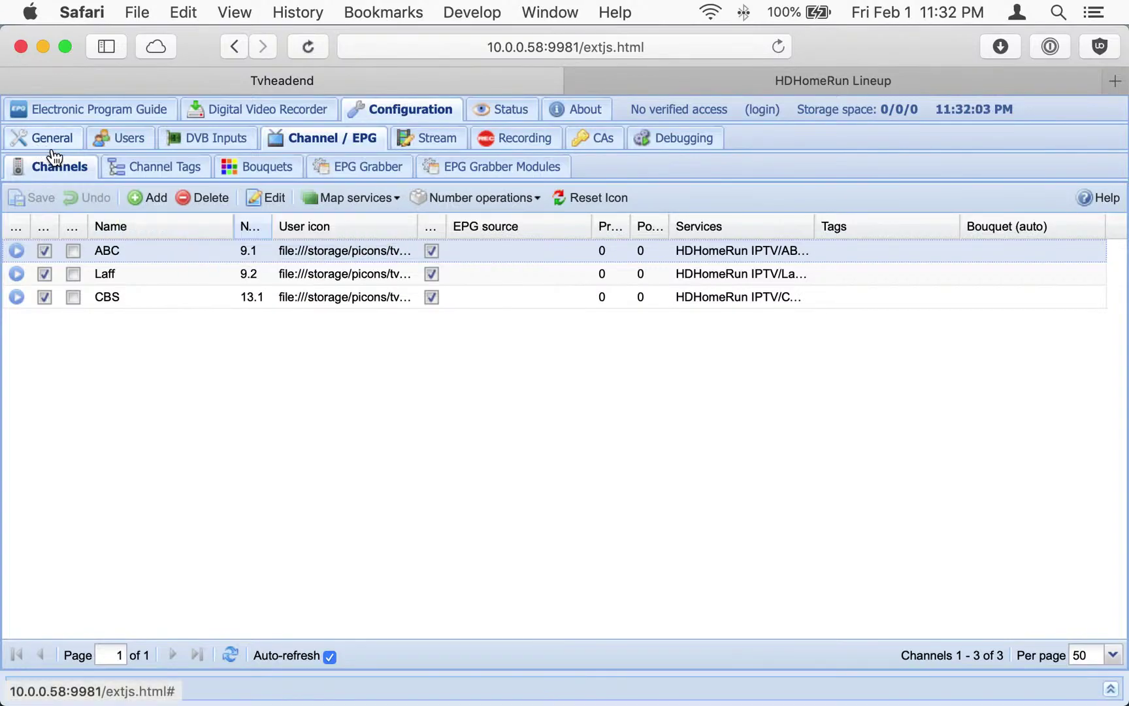
pyautogui.click(215, 139)
pyautogui.click(56, 171)
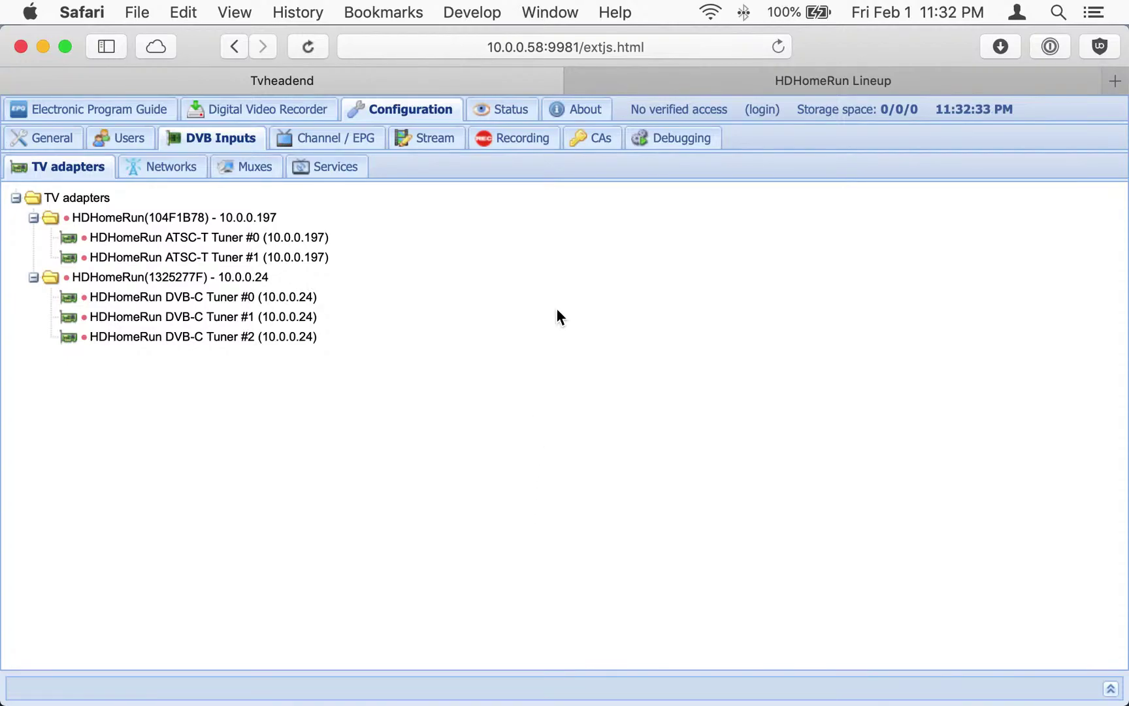
pyautogui.click(694, 78)
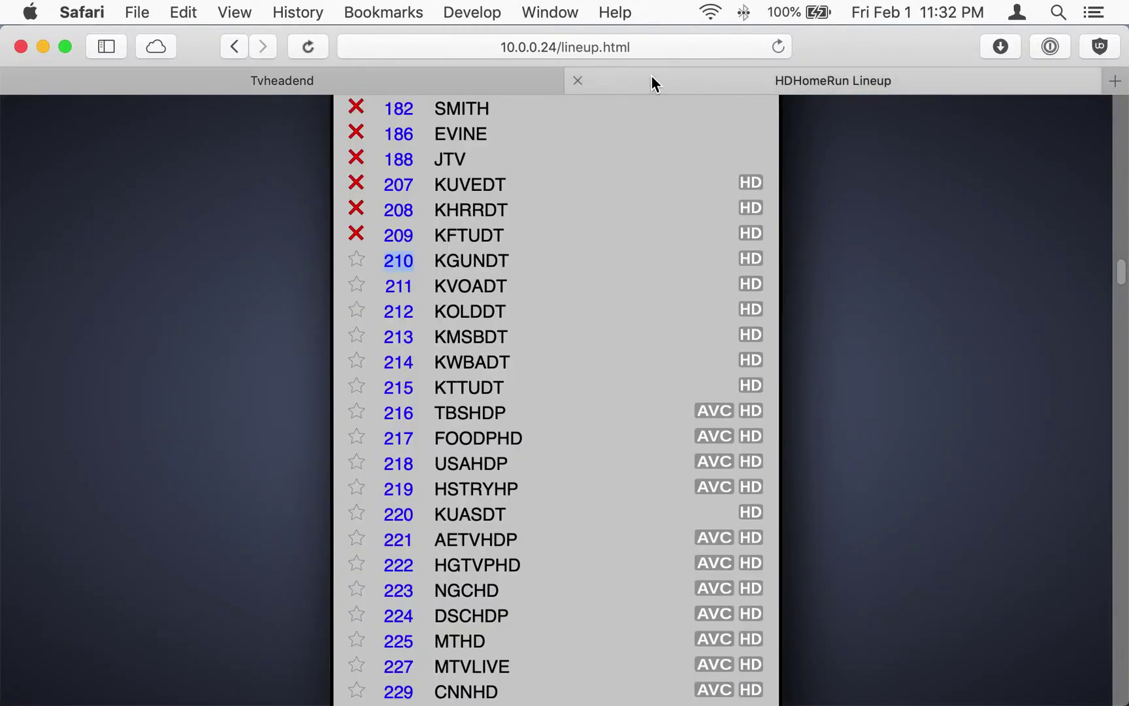
pyautogui.click(468, 70)
pyautogui.click(613, 87)
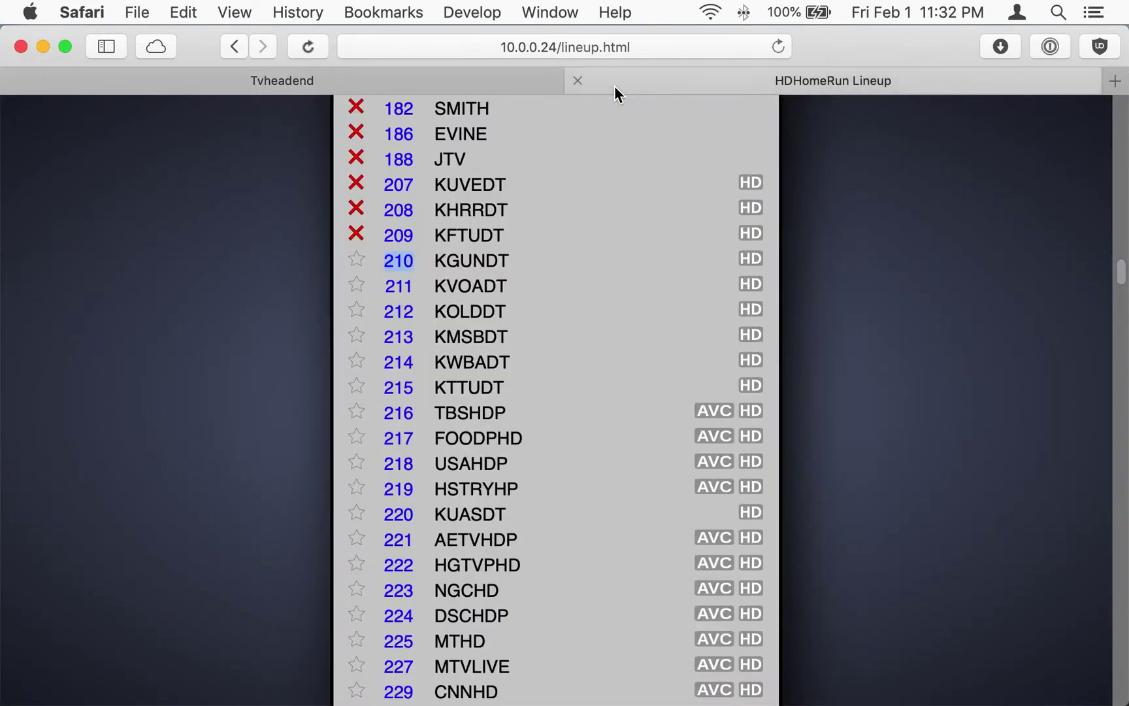
pyautogui.click(497, 82)
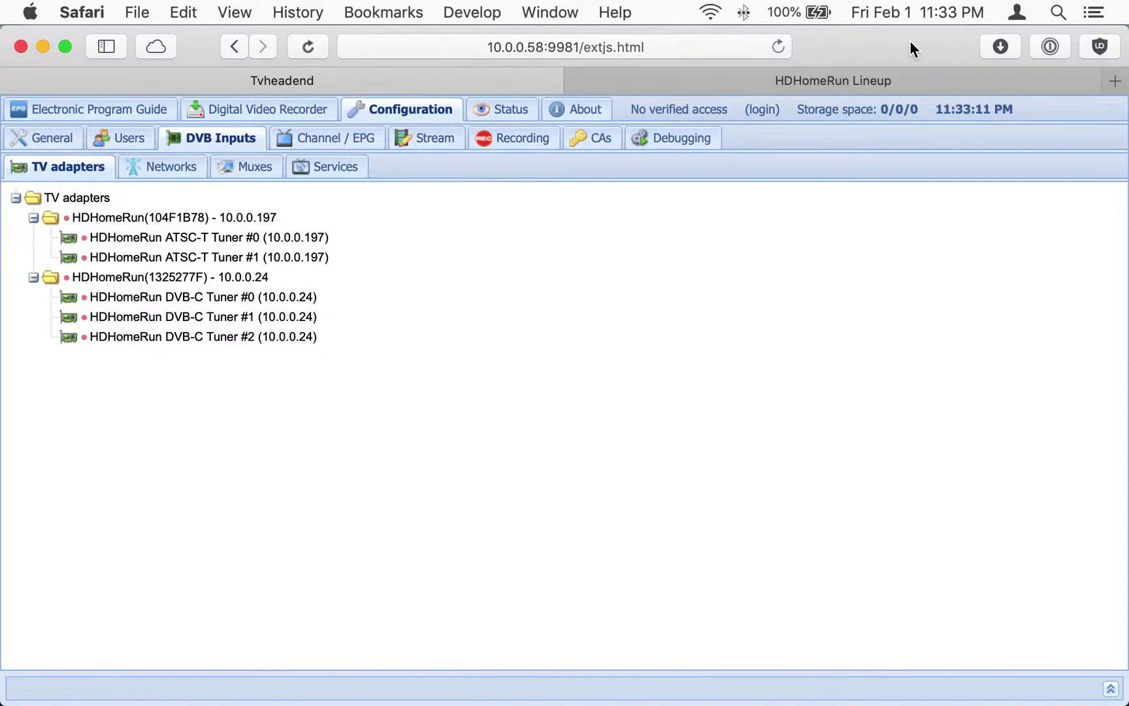
# Step: Open the HDHomeRun CONNECT channel lineup from the My HDHomeRun page, look it over, and return to Tvheadend
pyautogui.click(759, 81)
pyautogui.scroll(20, 292, 360)
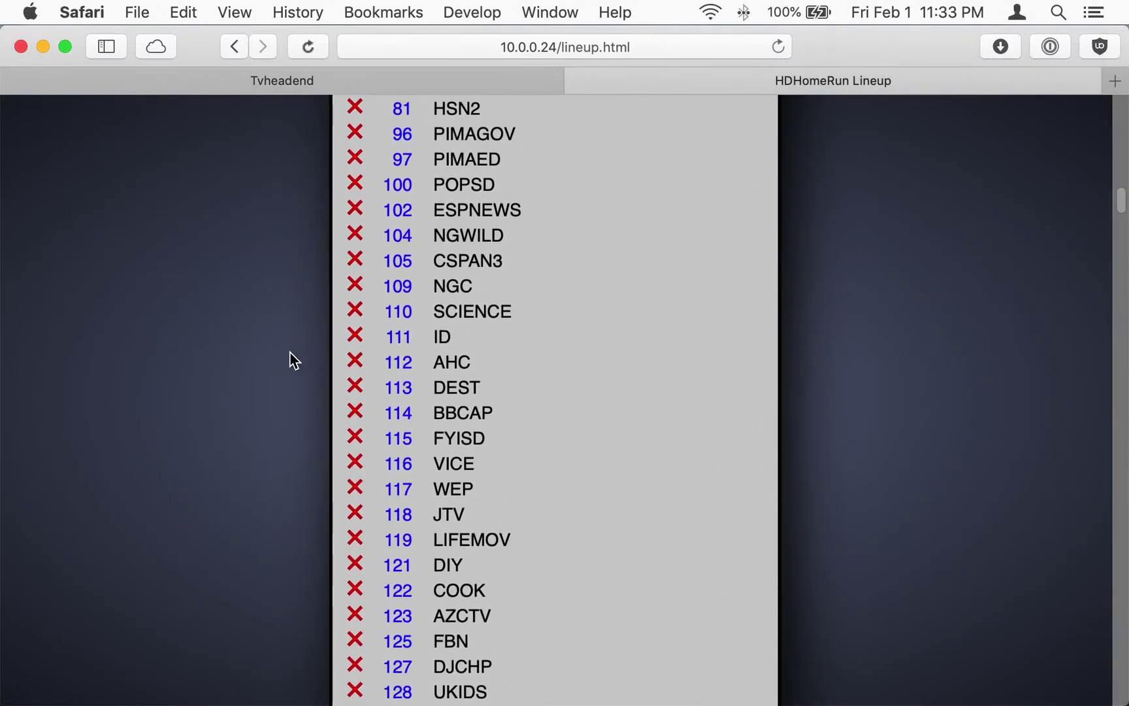
pyautogui.scroll(5, 288, 360)
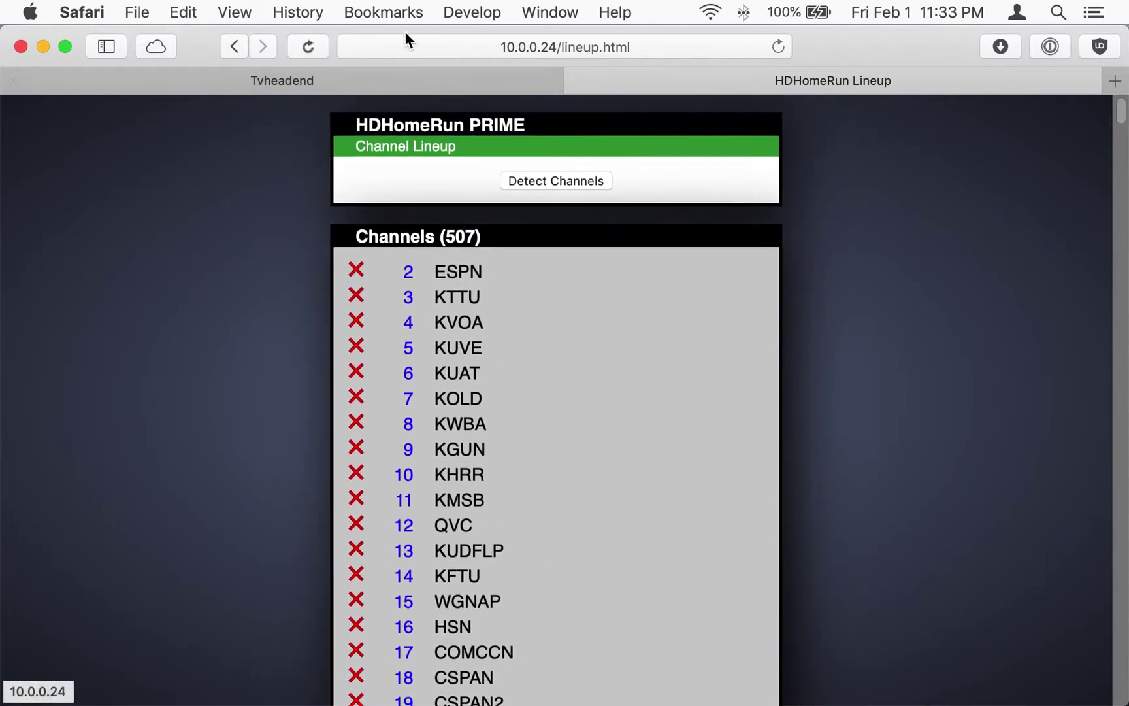
pyautogui.click(235, 48)
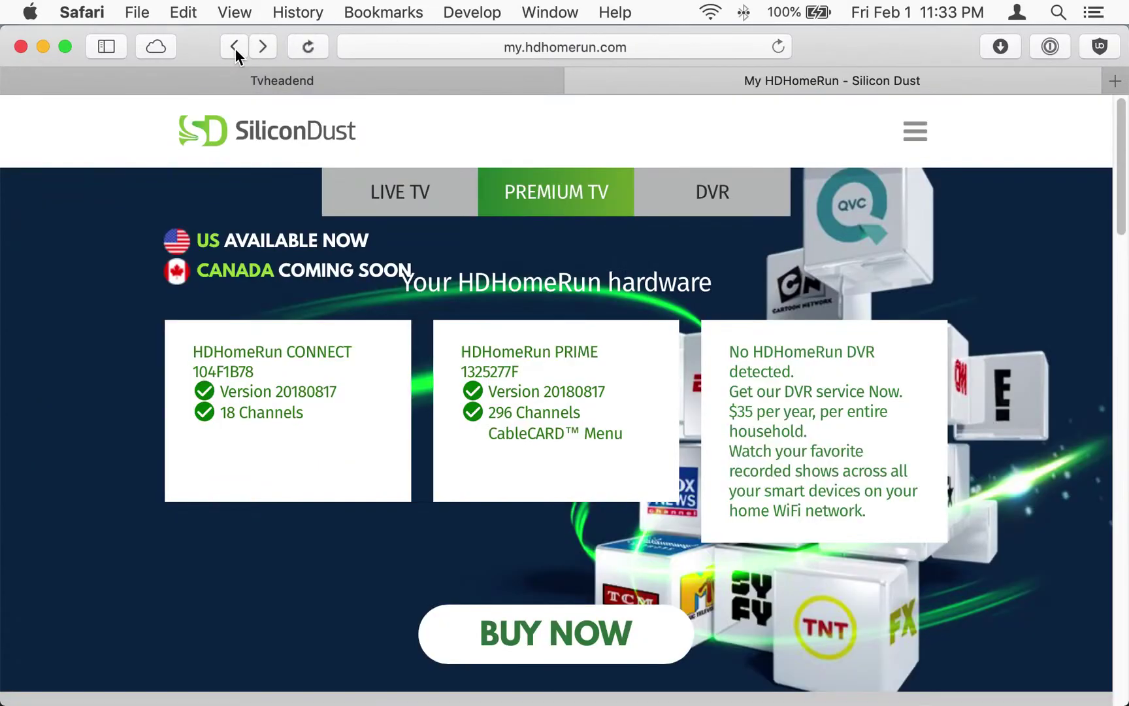
pyautogui.click(262, 415)
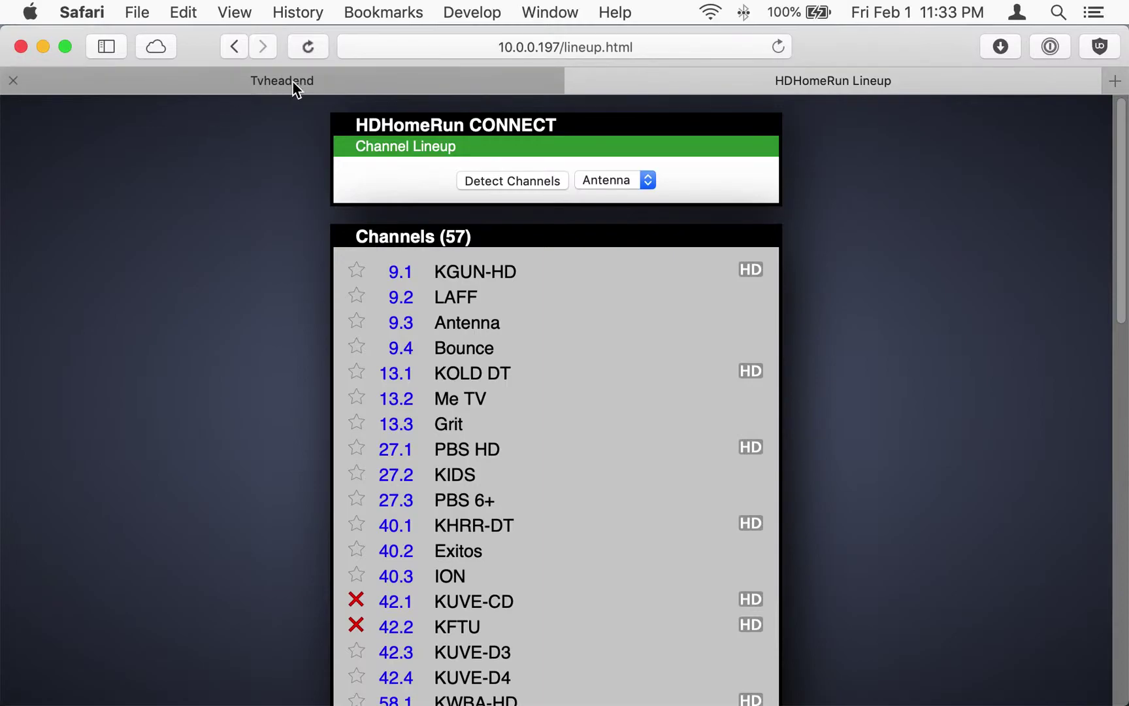
pyautogui.click(295, 86)
pyautogui.click(680, 84)
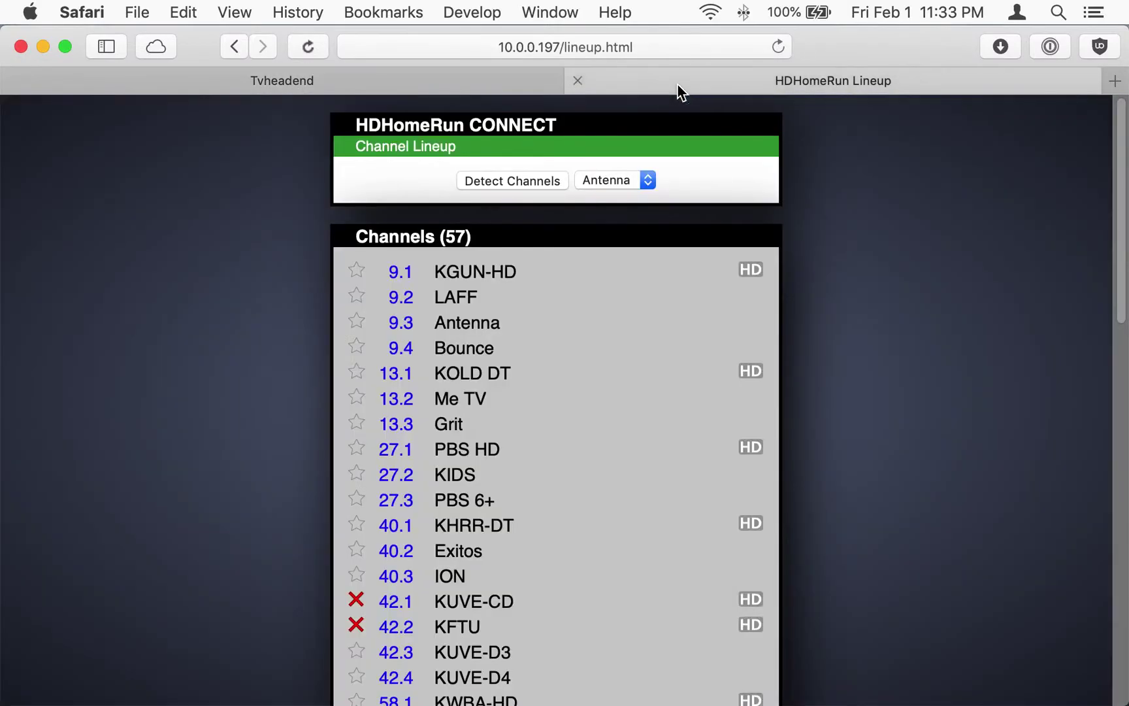
pyautogui.click(444, 79)
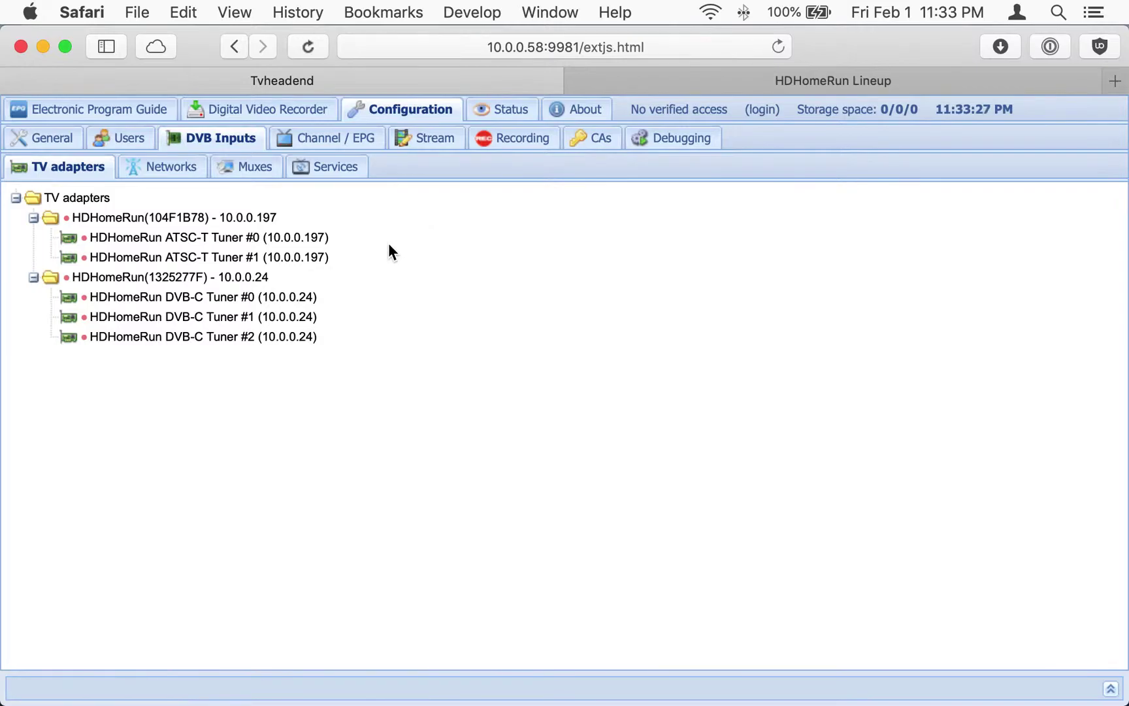
# Step: Review the channel list, the general base settings, the TV adapters and the configured networks
pyautogui.click(307, 145)
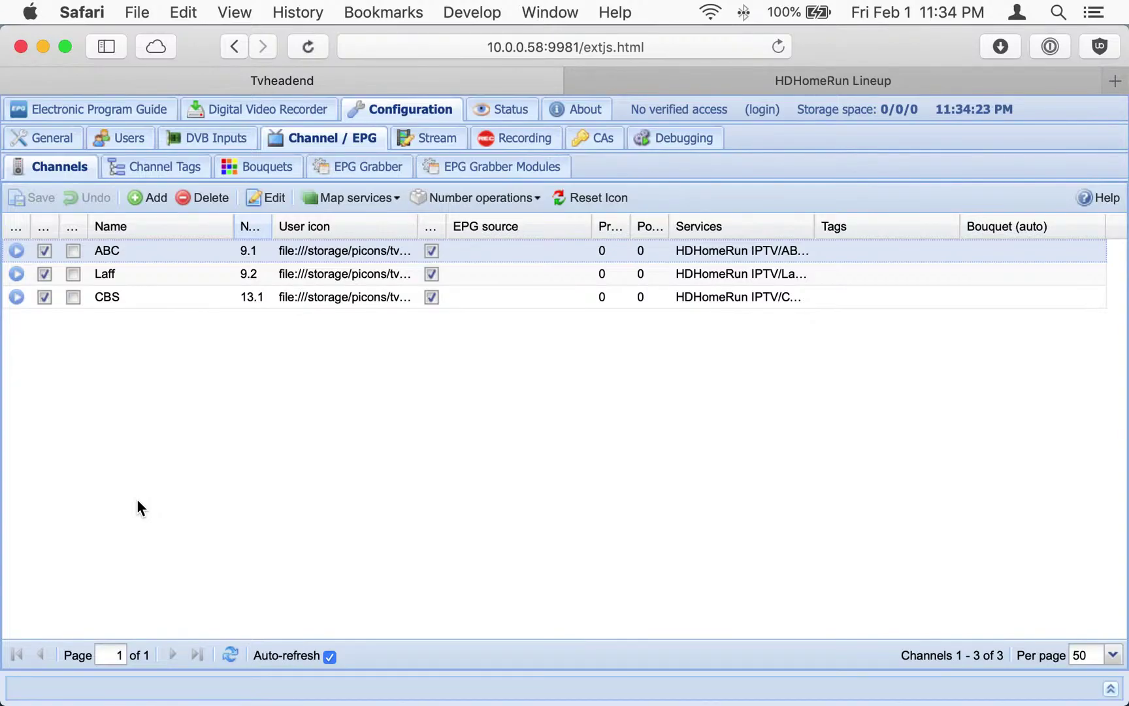
pyautogui.click(58, 135)
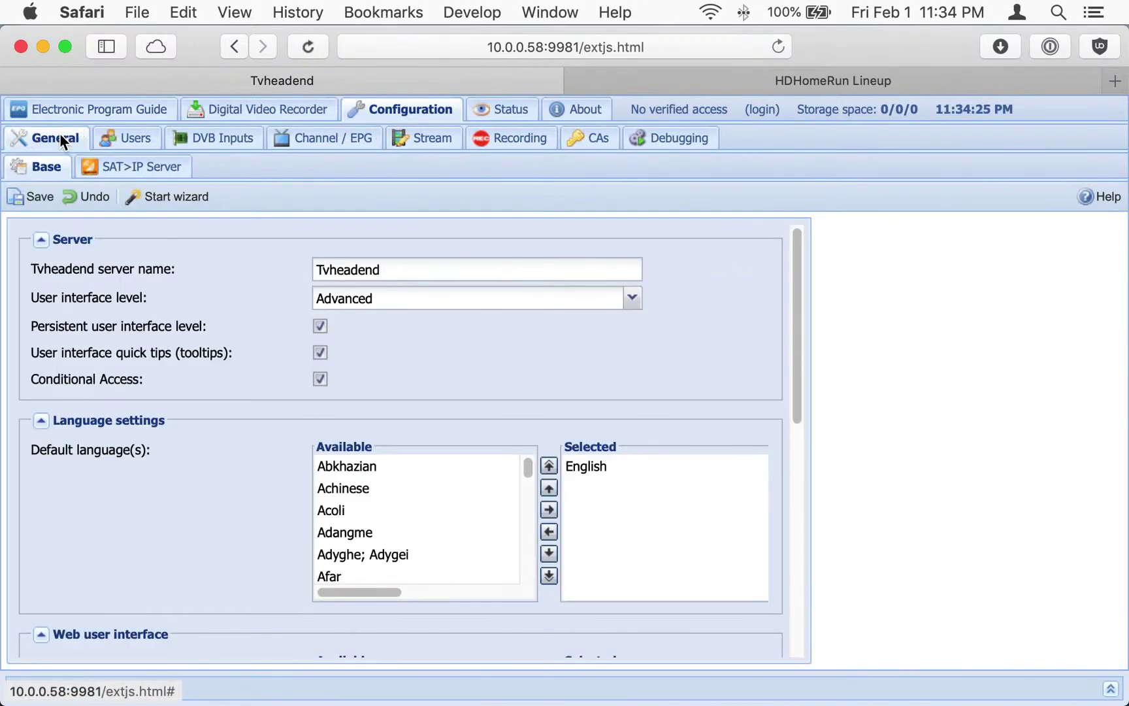
pyautogui.click(202, 138)
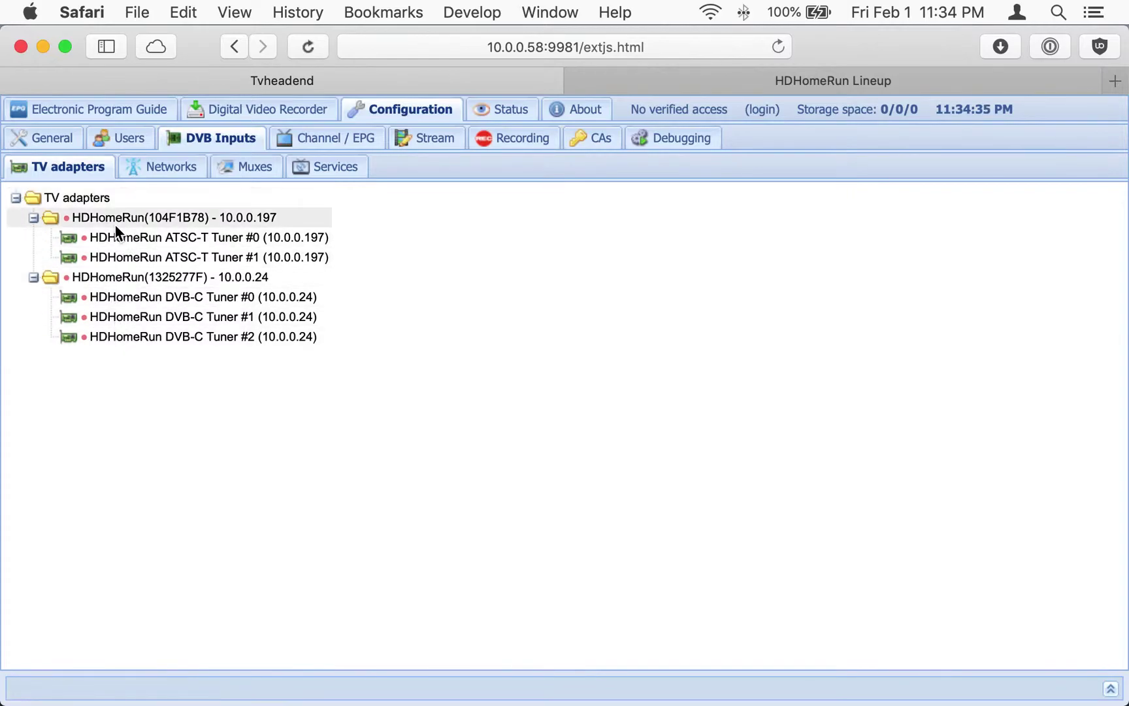
pyautogui.click(162, 171)
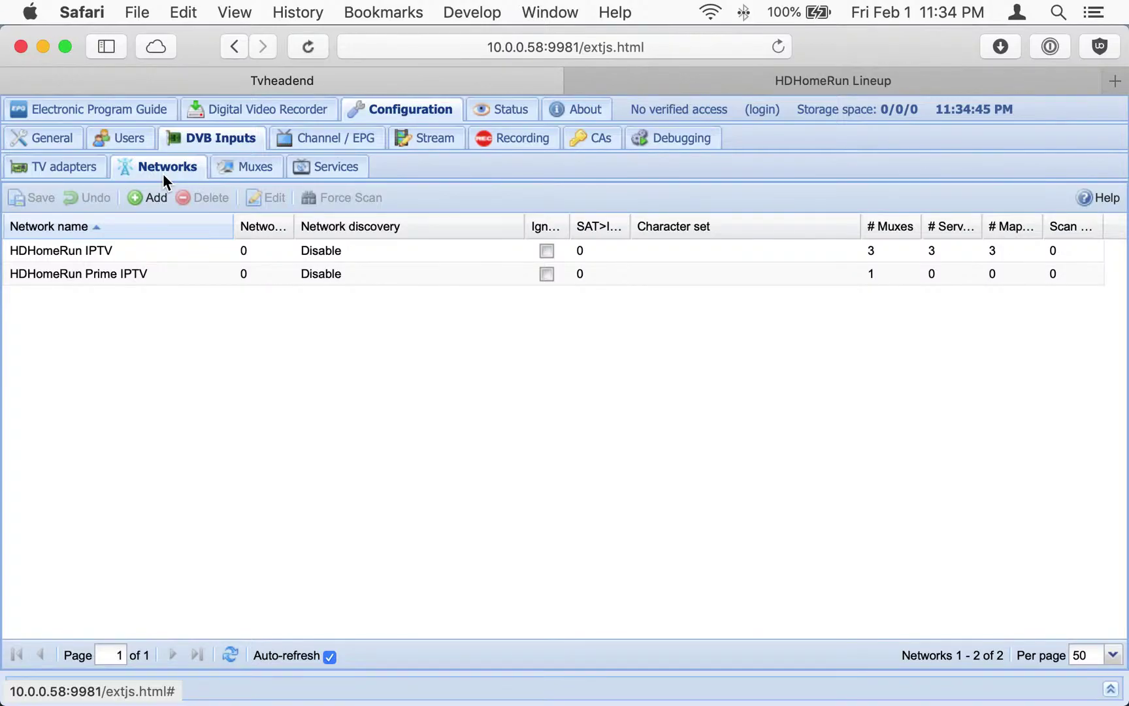
pyautogui.click(72, 172)
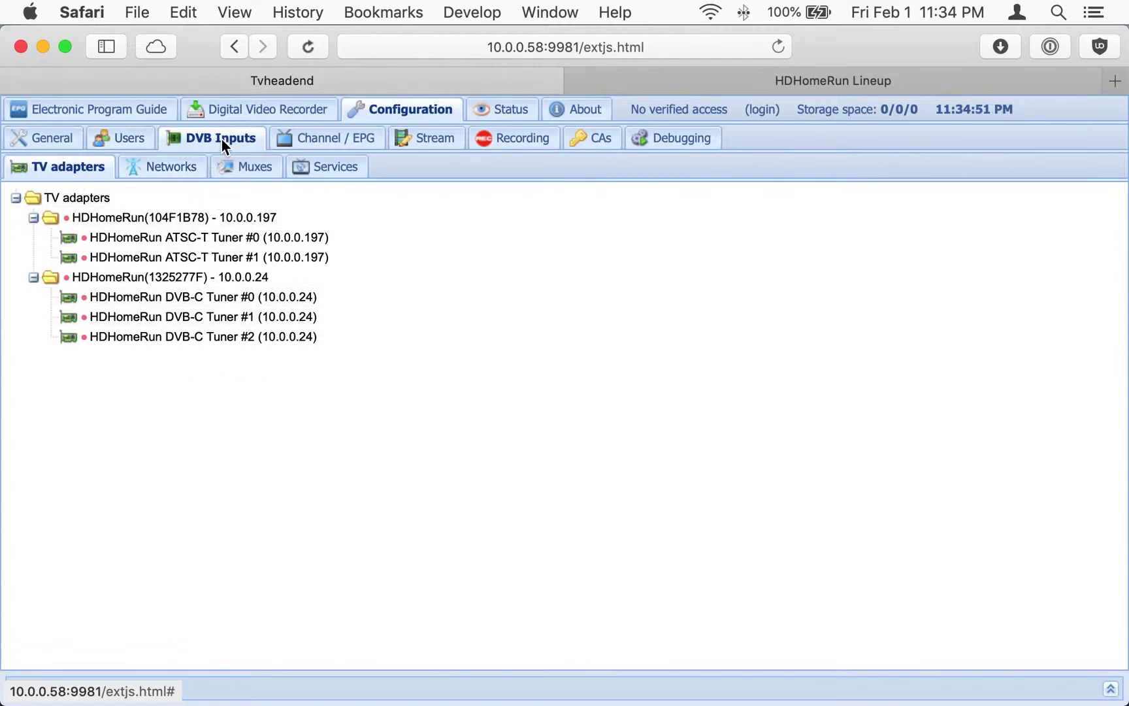
pyautogui.click(175, 170)
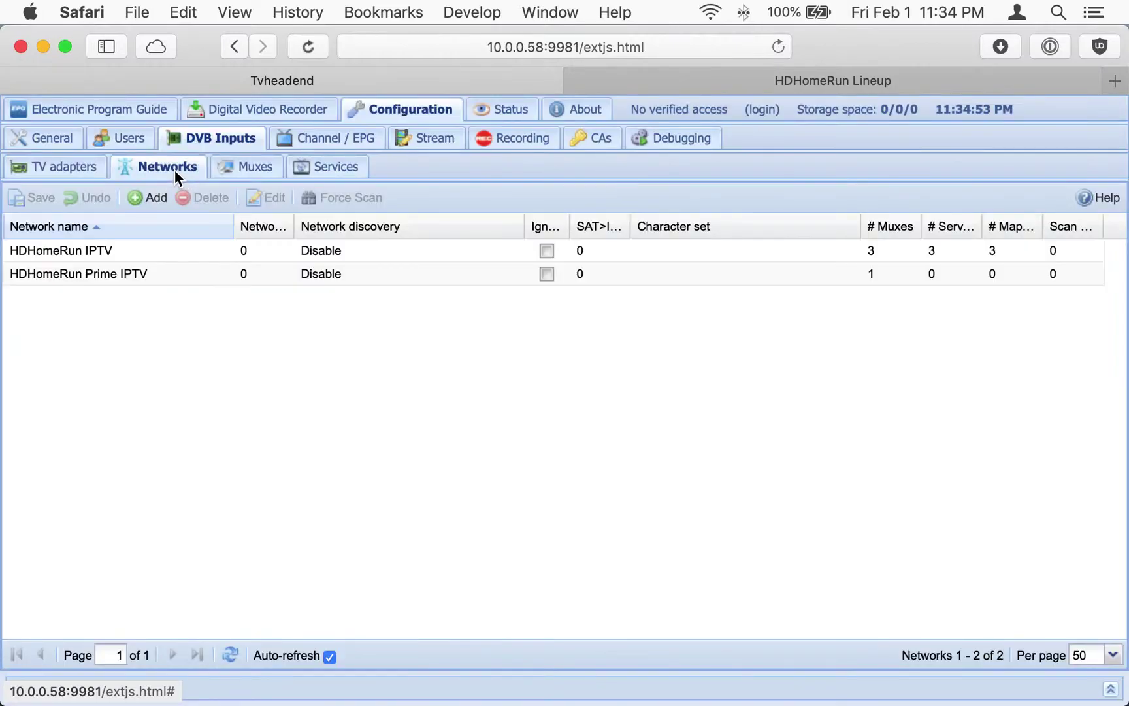